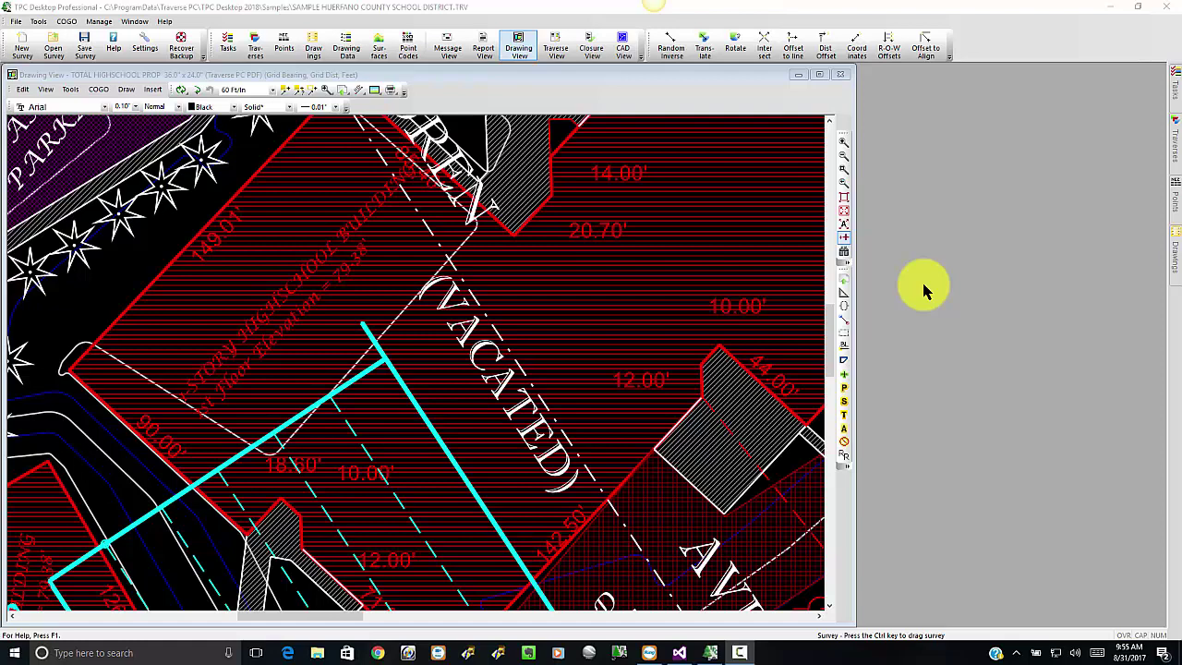
# - Zoom into the hatched lot by the vacated street around the (VACATED) label
pyautogui.click(843, 196)
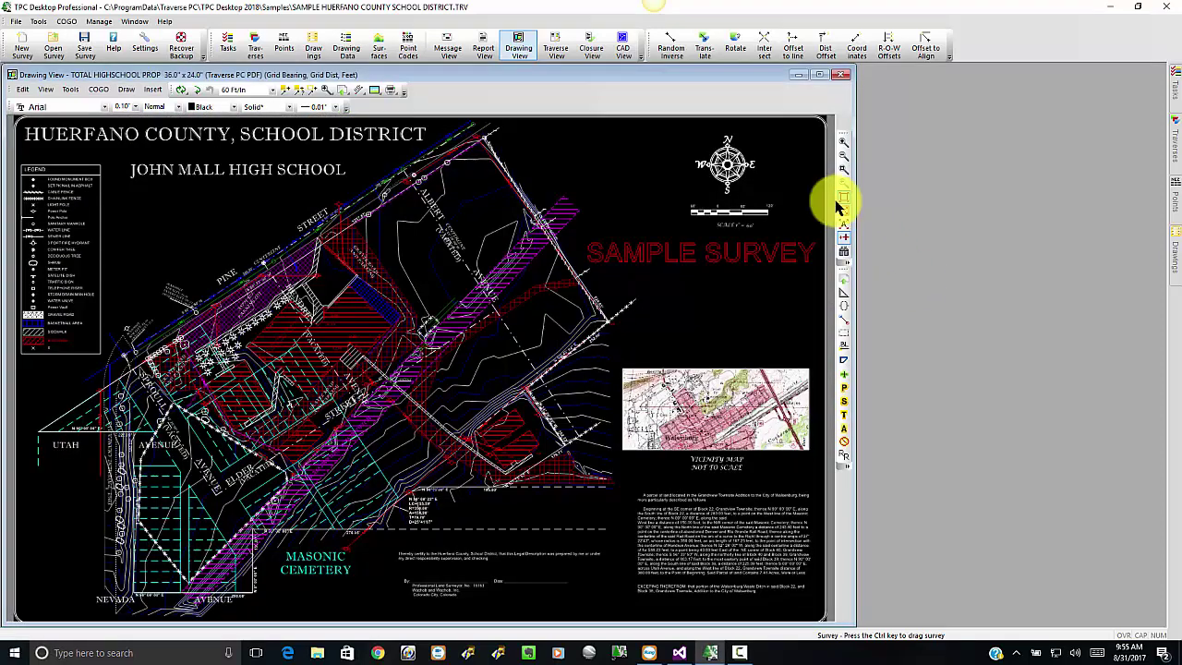
pyautogui.click(843, 169)
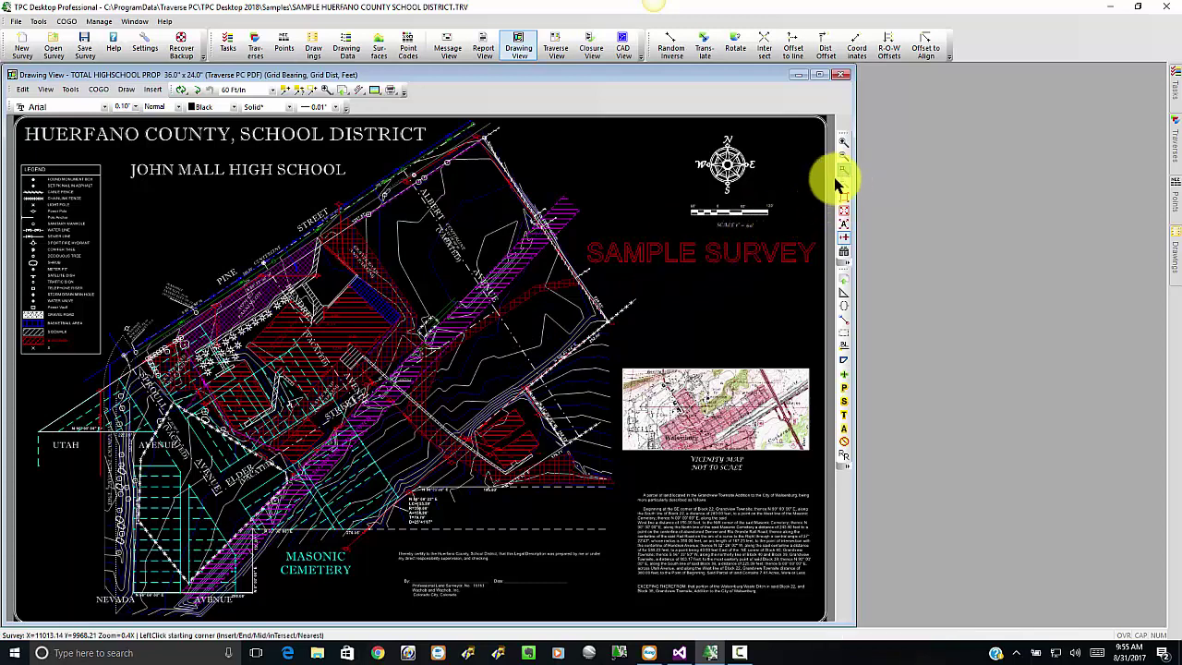
pyautogui.click(241, 300)
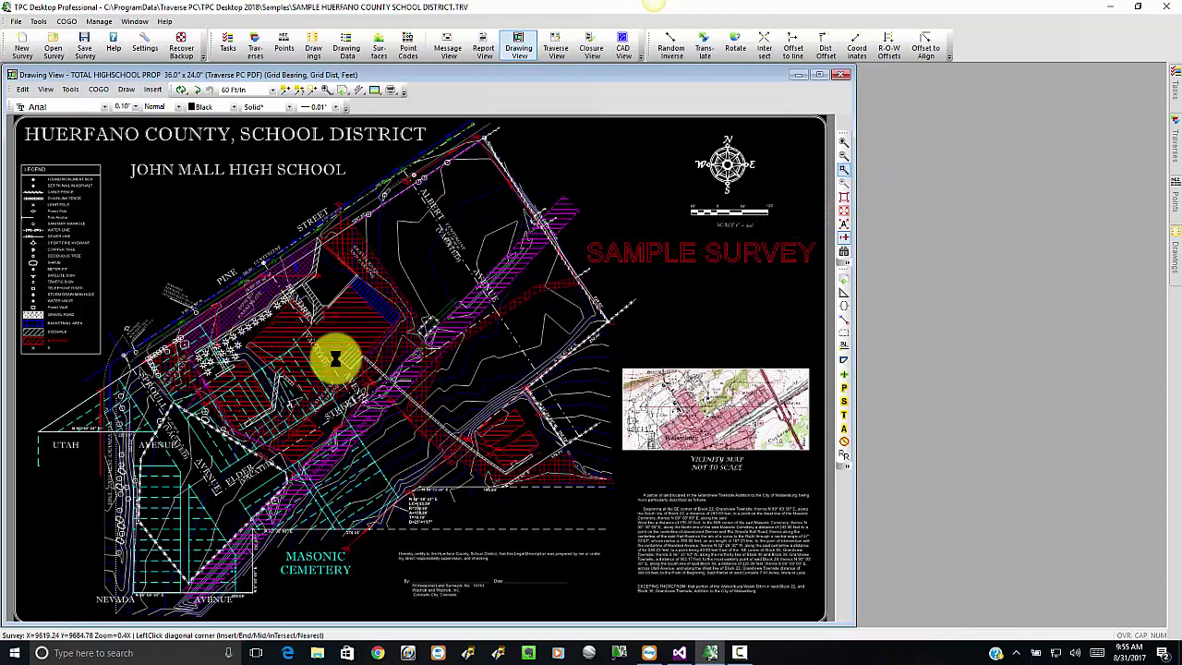
pyautogui.click(403, 403)
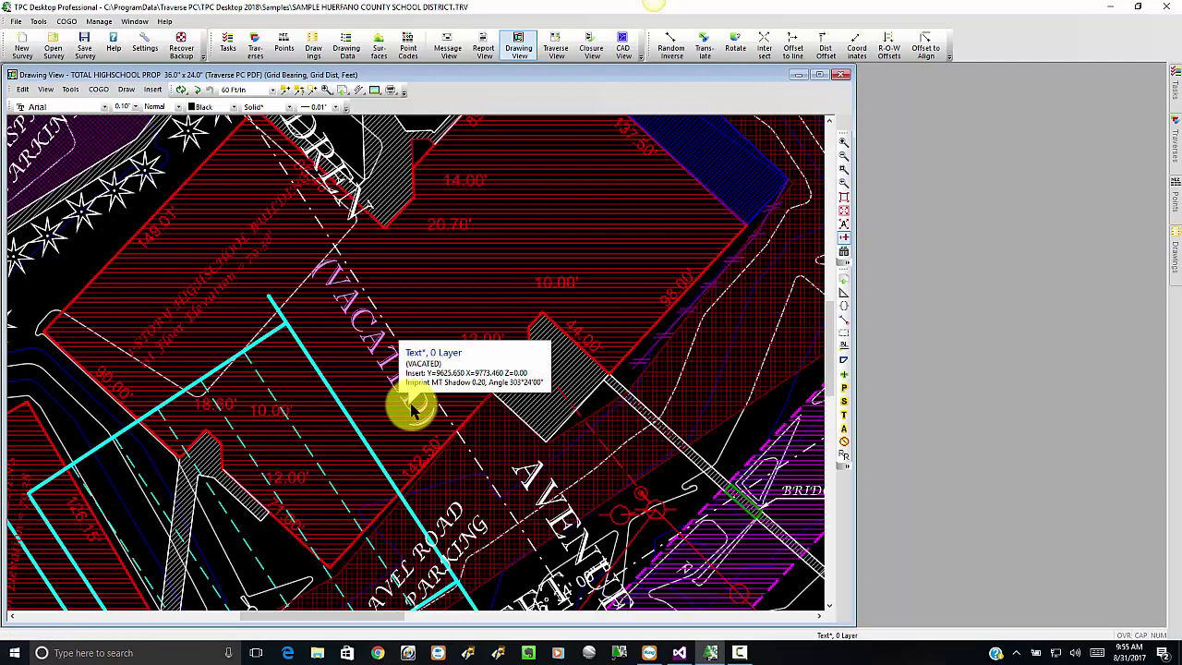
pyautogui.scroll(1, 513, 452)
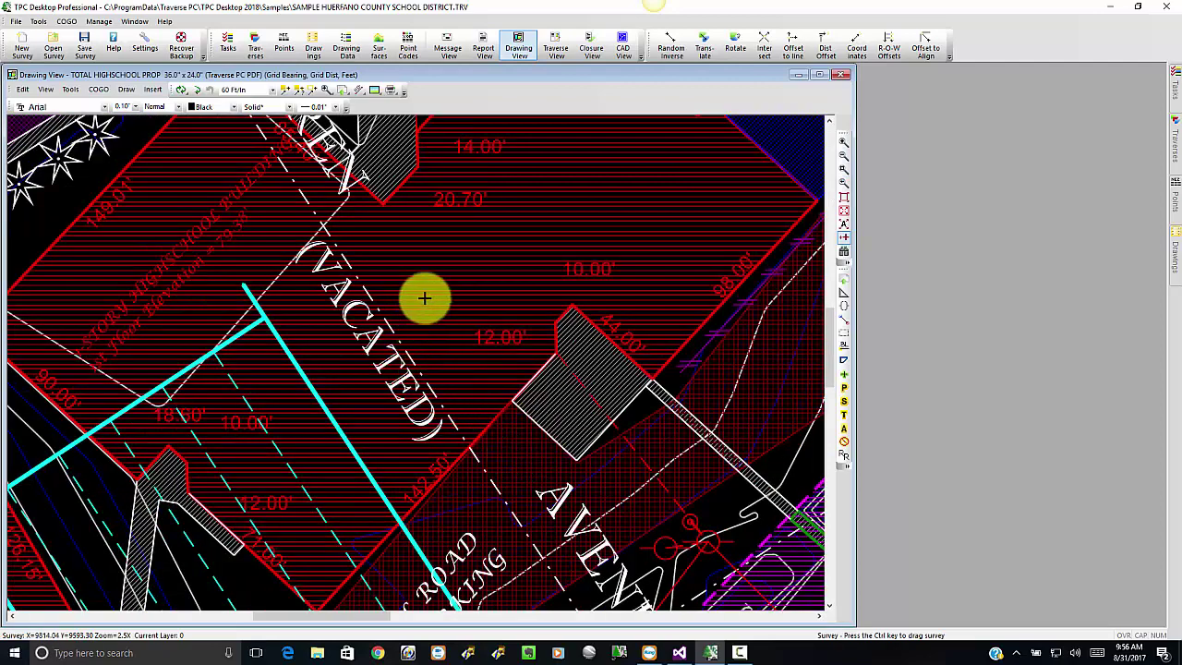
pyautogui.moveTo(425, 298); pyautogui.dragTo(517, 349, button='middle')
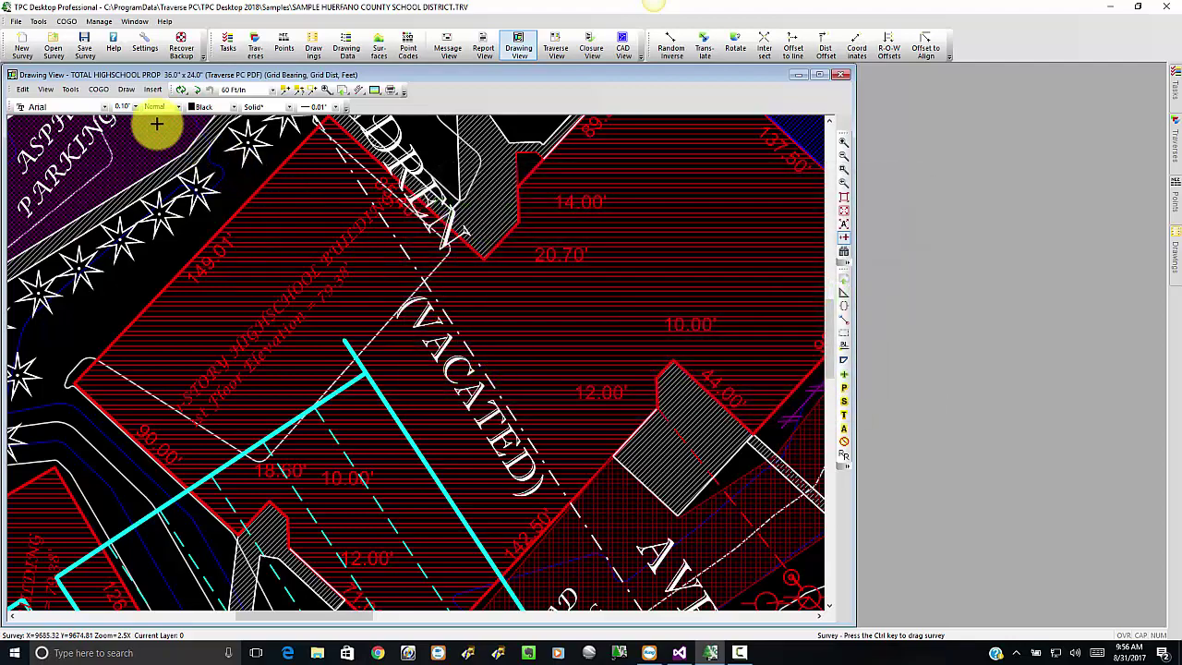
# - In Drawing Settings, turn on Clear Background for All Survey Space Text and apply
pyautogui.click(68, 88)
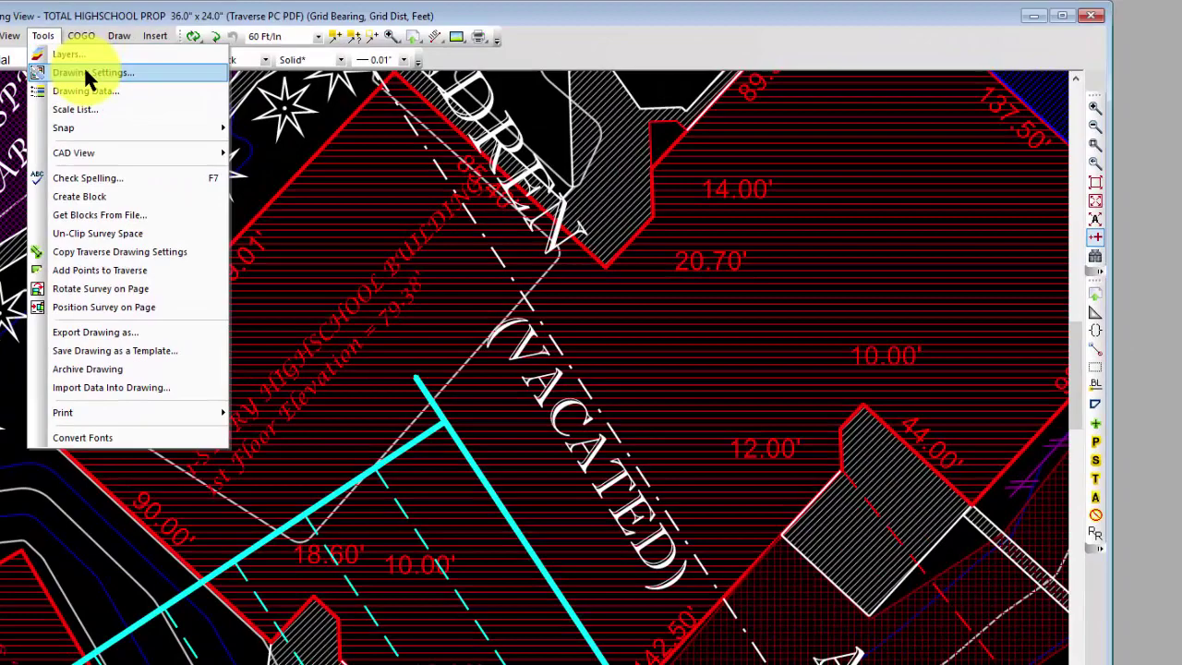
pyautogui.click(86, 72)
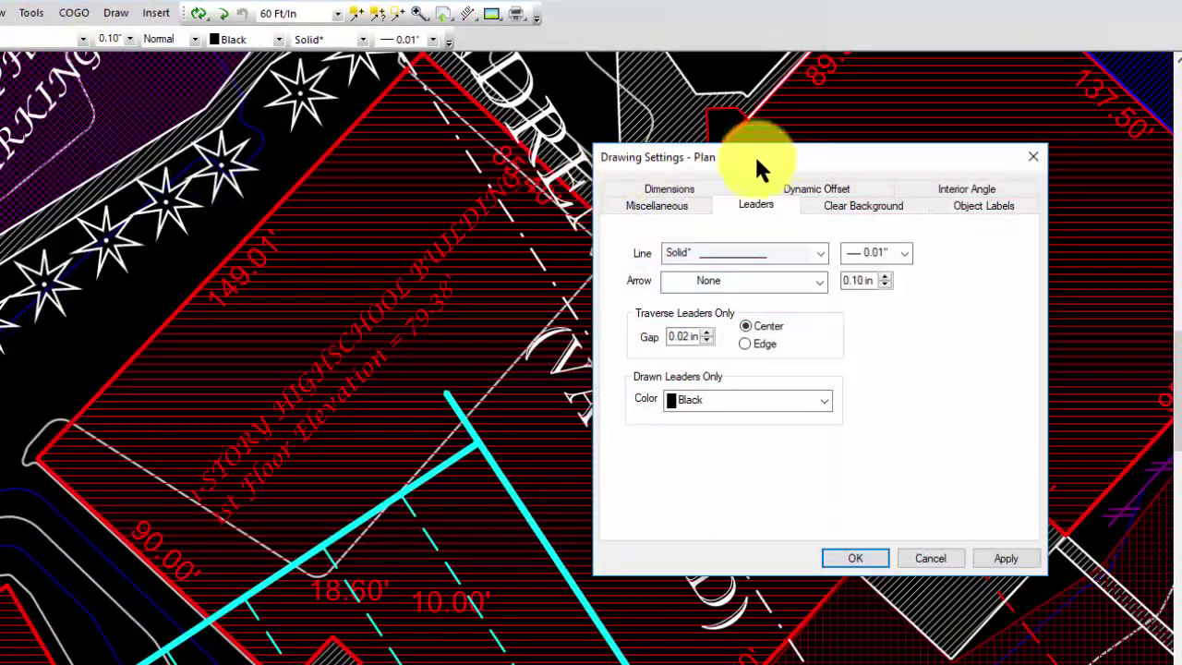
pyautogui.moveTo(756, 164)
pyautogui.mouseDown()
pyautogui.moveTo(1131, 259)
pyautogui.moveTo(1168, 176)
pyautogui.mouseUp()
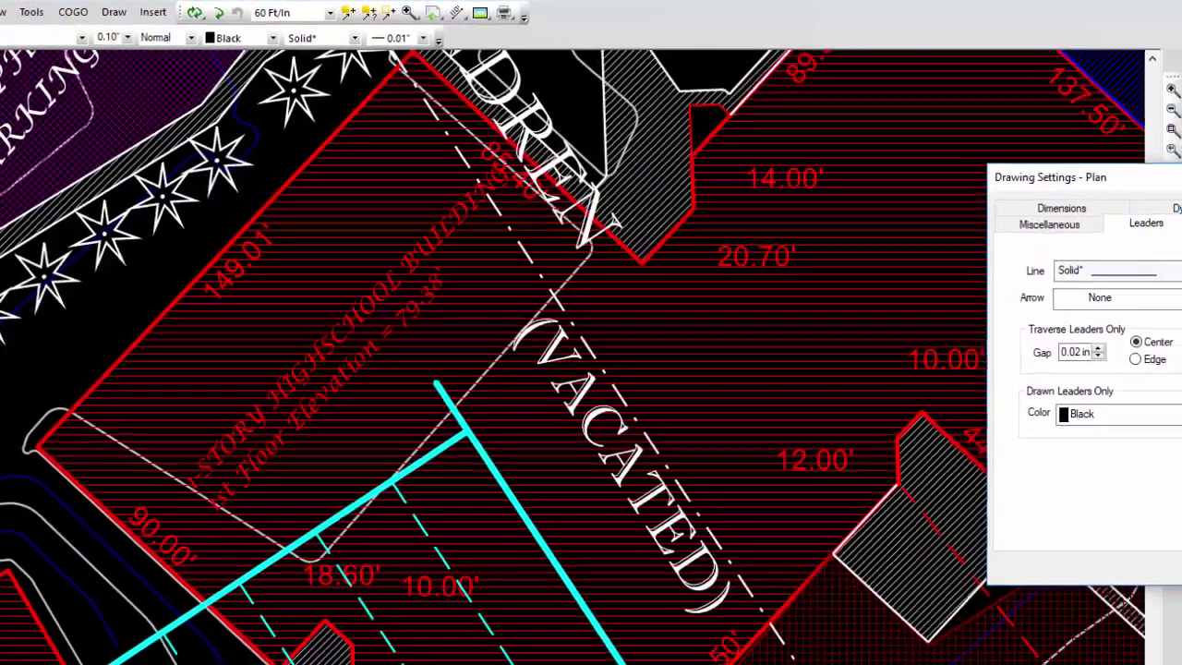
pyautogui.click(1040, 181)
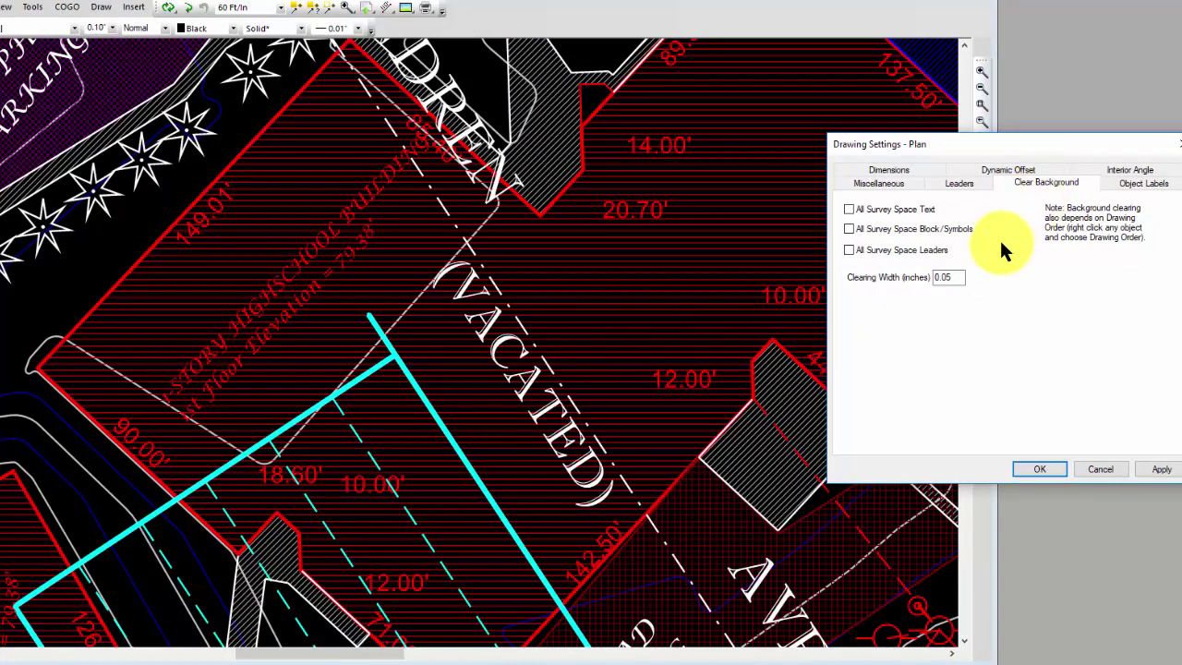
pyautogui.click(859, 218)
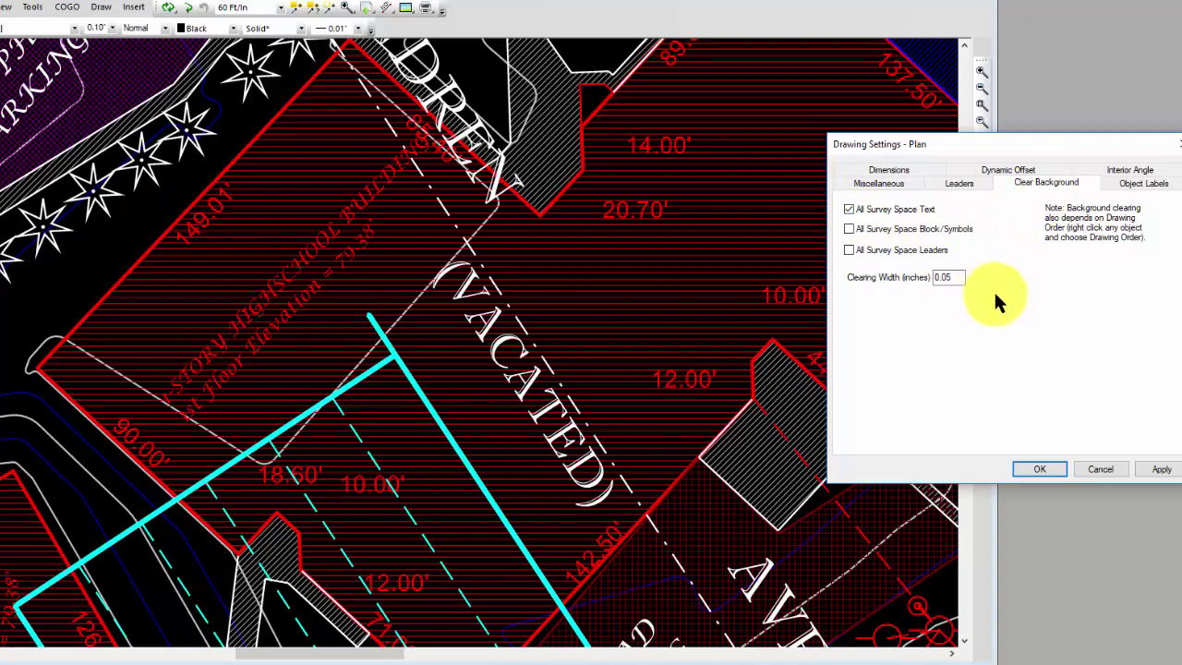
pyautogui.click(1160, 469)
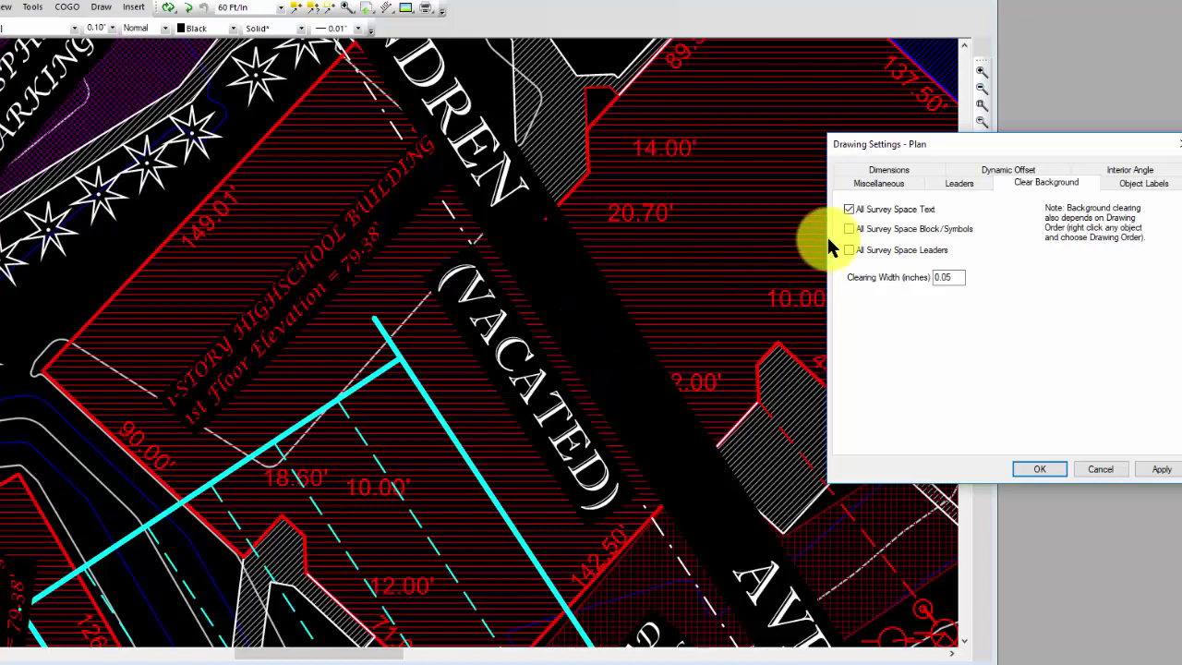
# - Toggle text background clearing off to compare, then re-enable and reapply it
pyautogui.click(1145, 473)
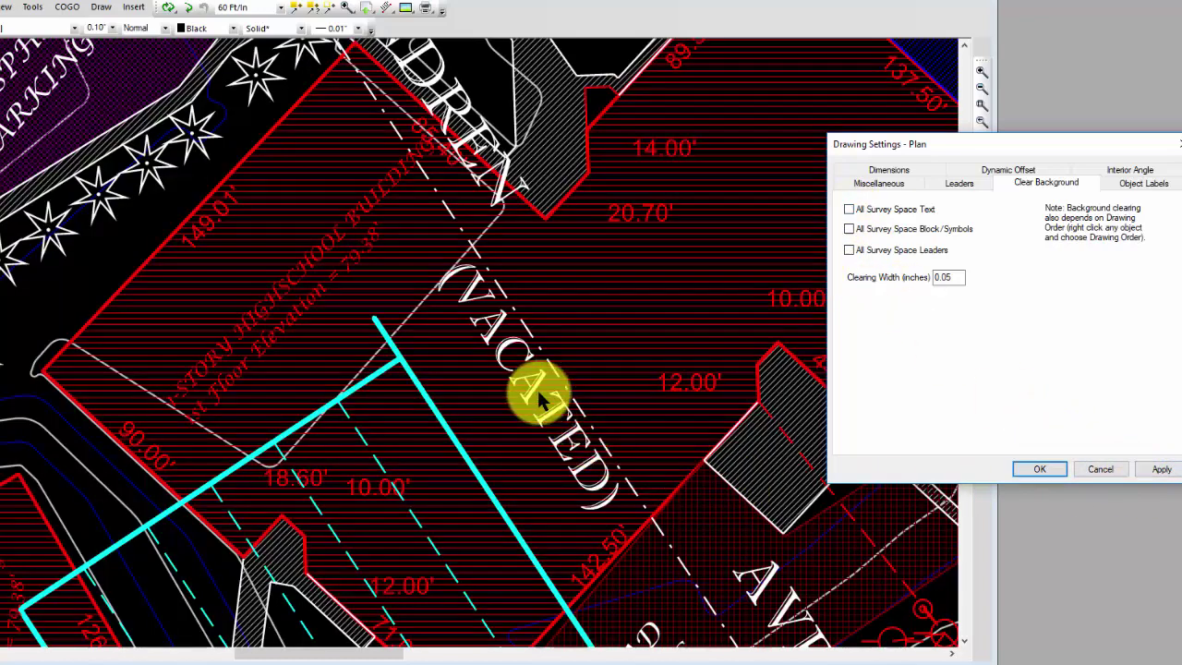
pyautogui.click(889, 214)
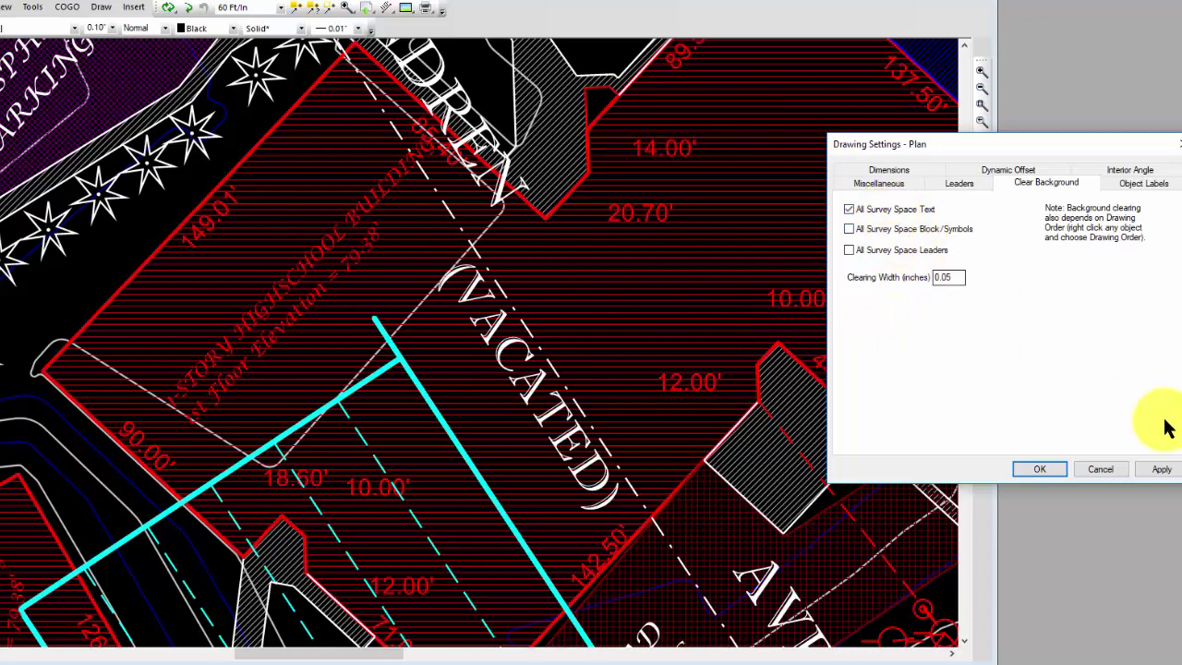
pyautogui.click(1053, 471)
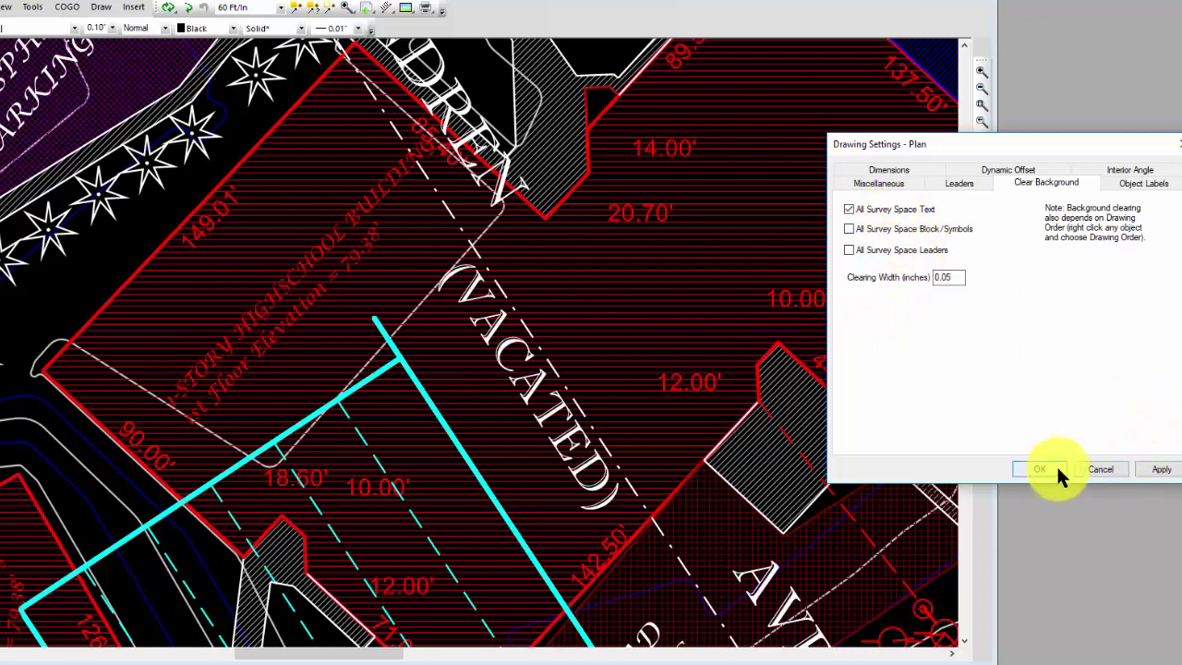
pyautogui.click(1161, 471)
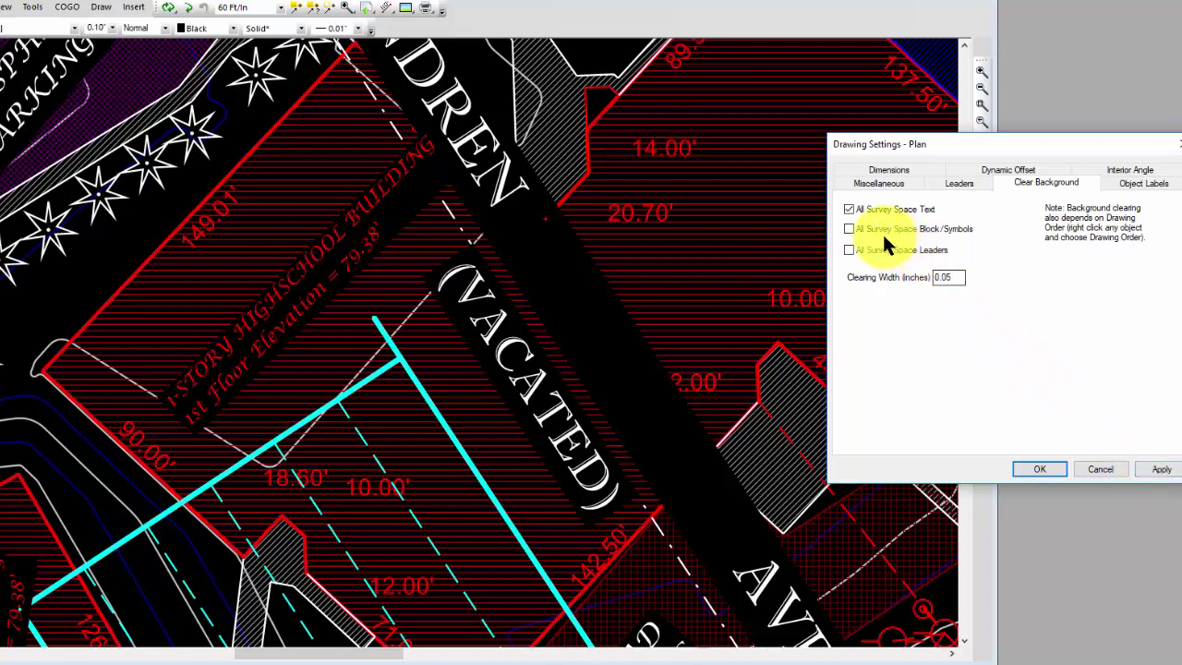
# - Enable clearing for All Survey Space Block/Symbols, compare it off, then reapply it on
pyautogui.click(849, 231)
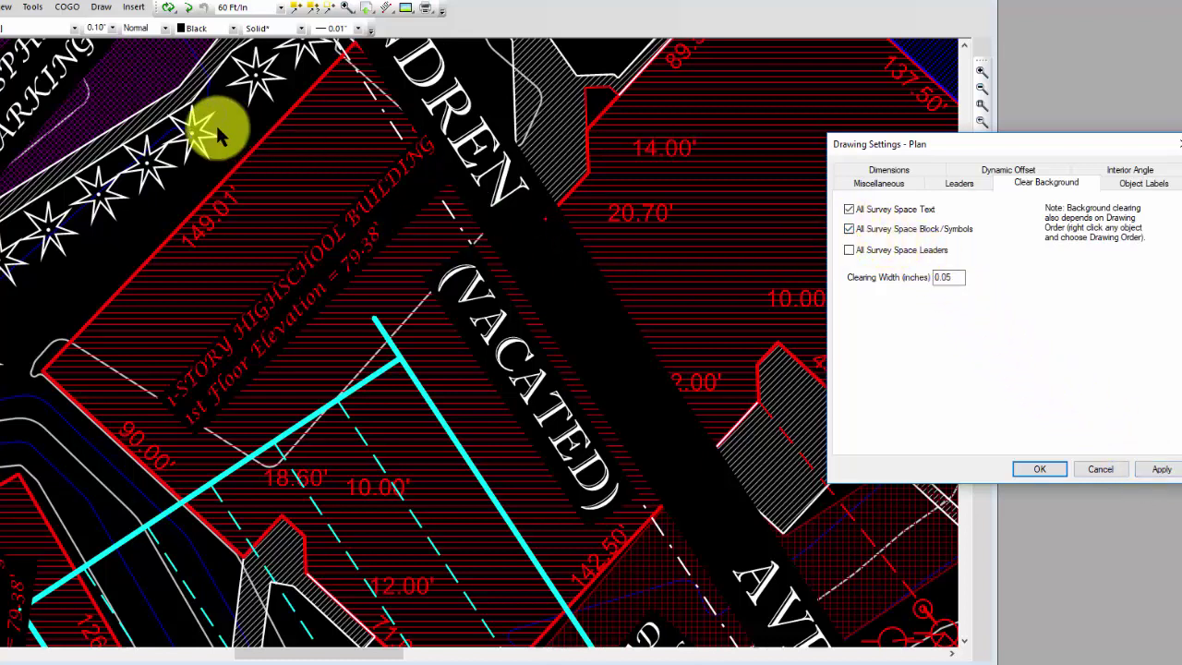
pyautogui.click(1161, 471)
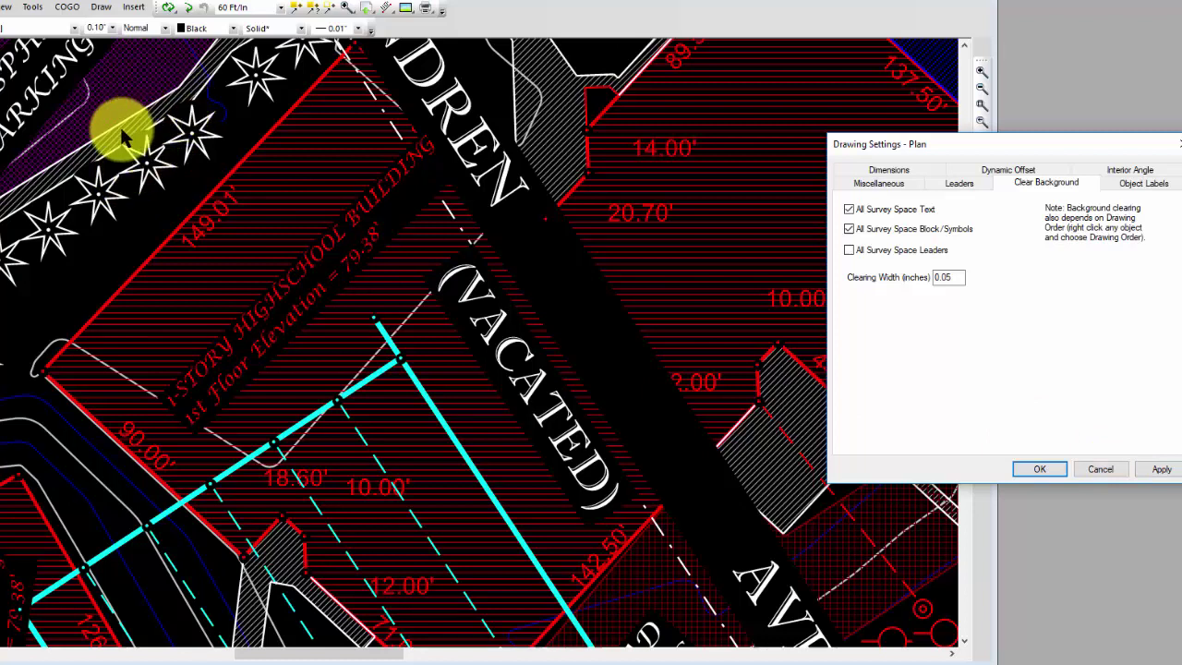
pyautogui.click(849, 228)
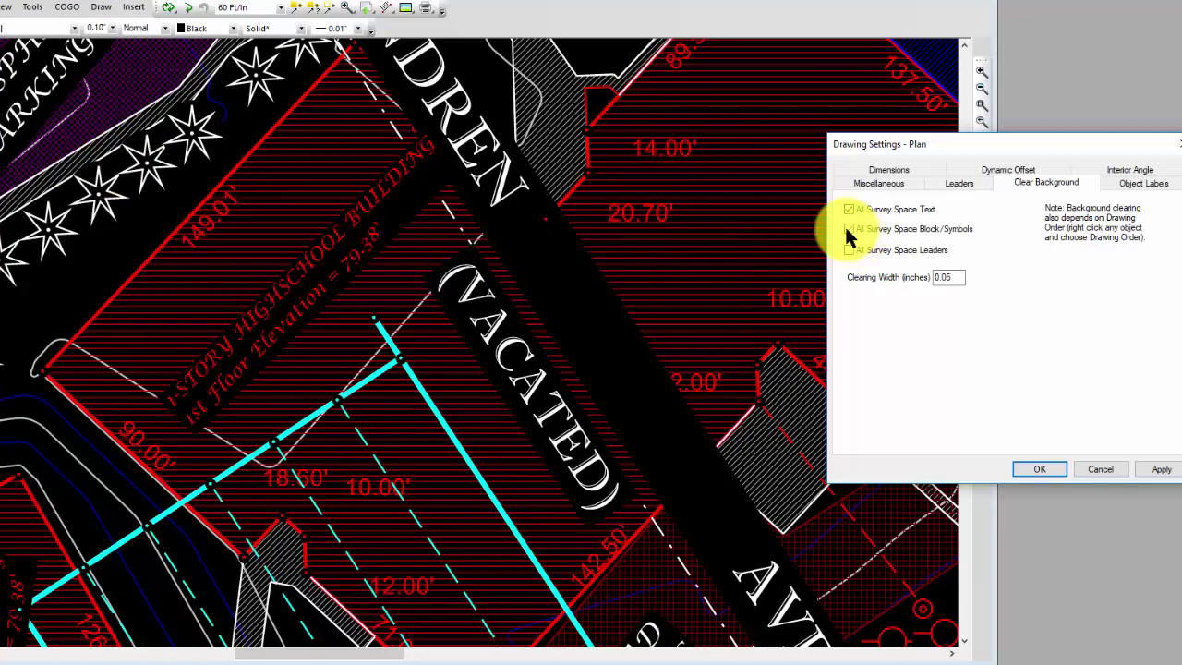
pyautogui.click(1162, 469)
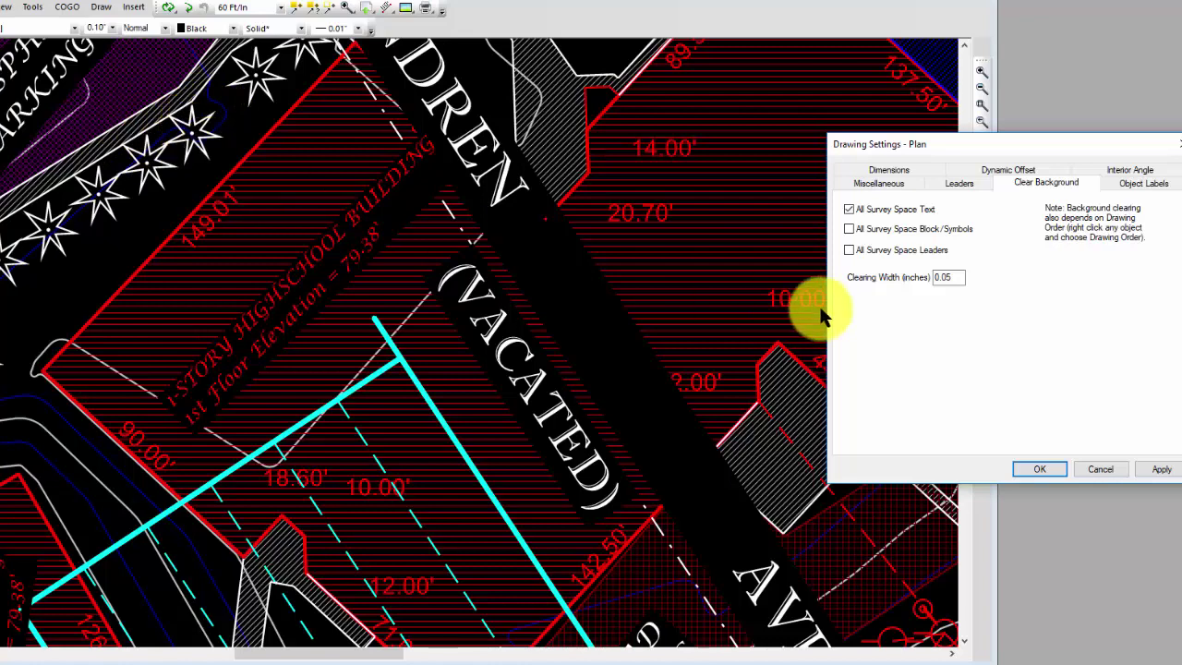
pyautogui.click(850, 228)
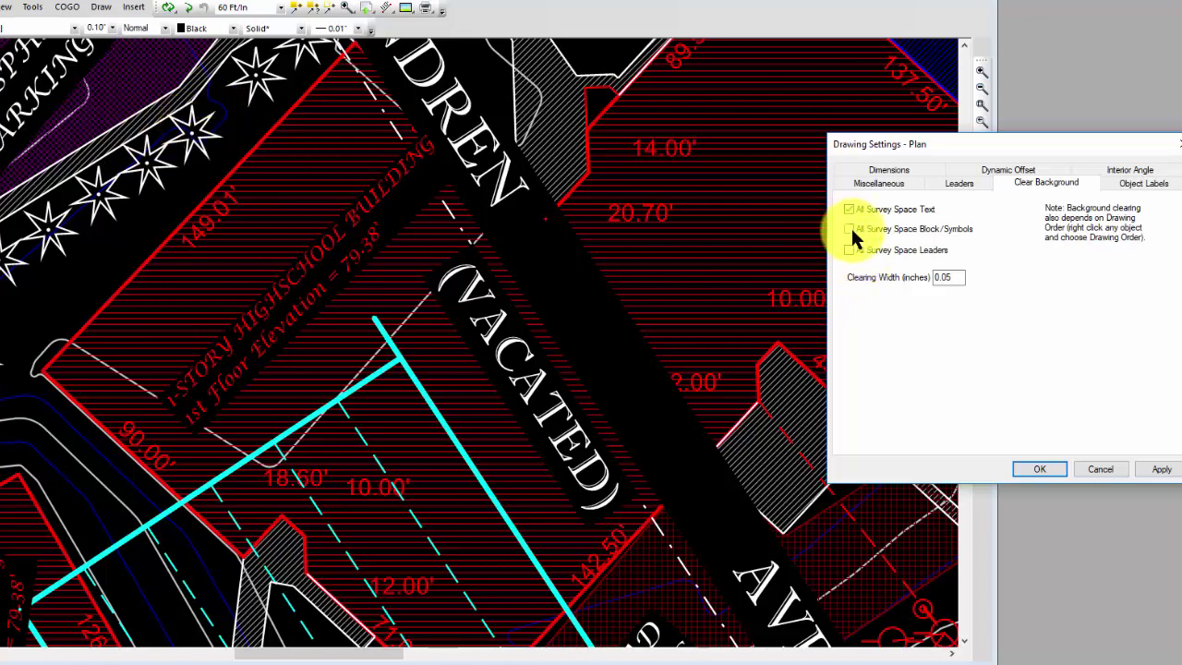
pyautogui.click(1161, 469)
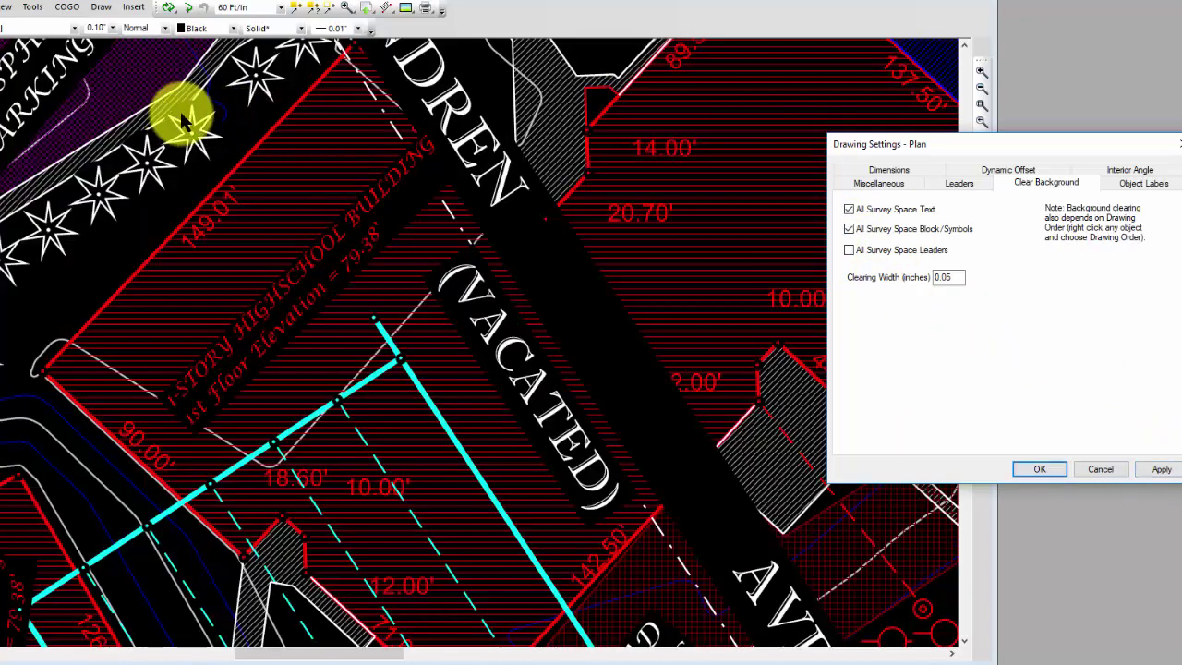
# - Turn on clearing for All Survey Space Leaders with a 0.10 inch clearing width
pyautogui.click(849, 250)
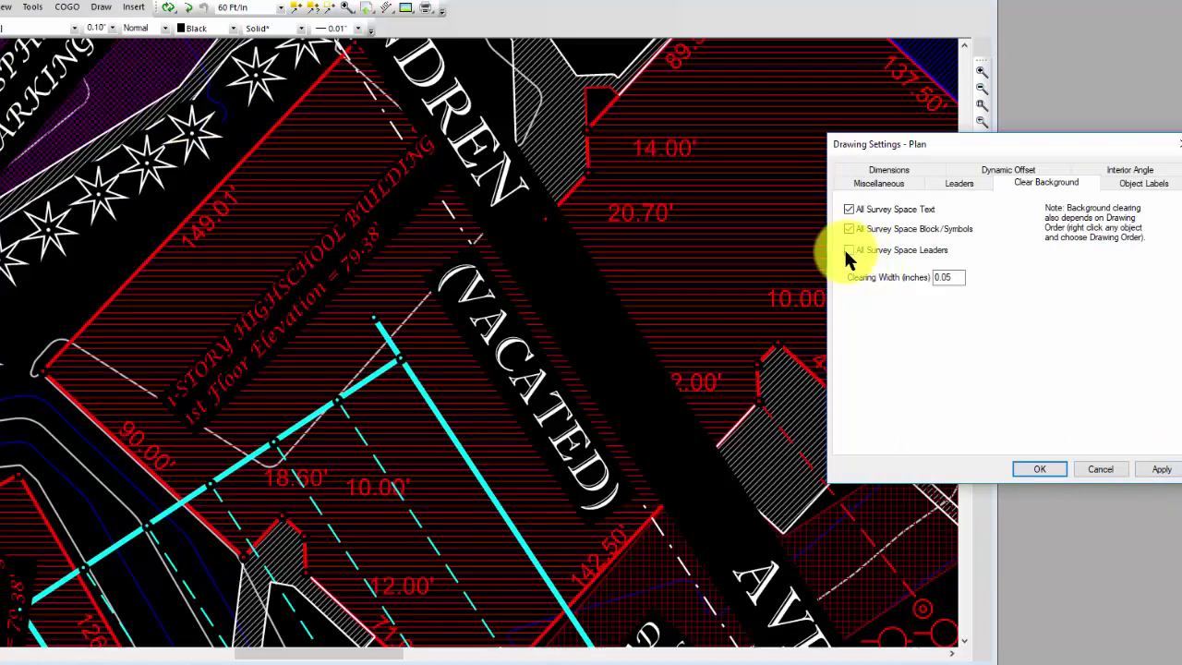
pyautogui.doubleClick(947, 277)
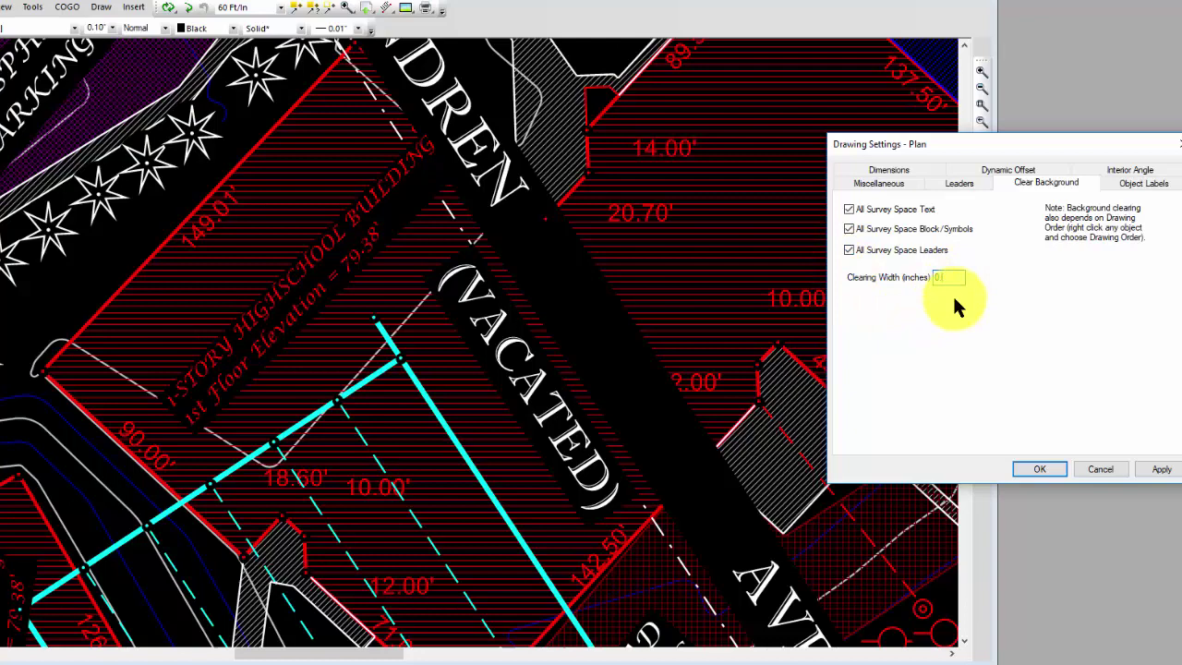
pyautogui.write('0.1')
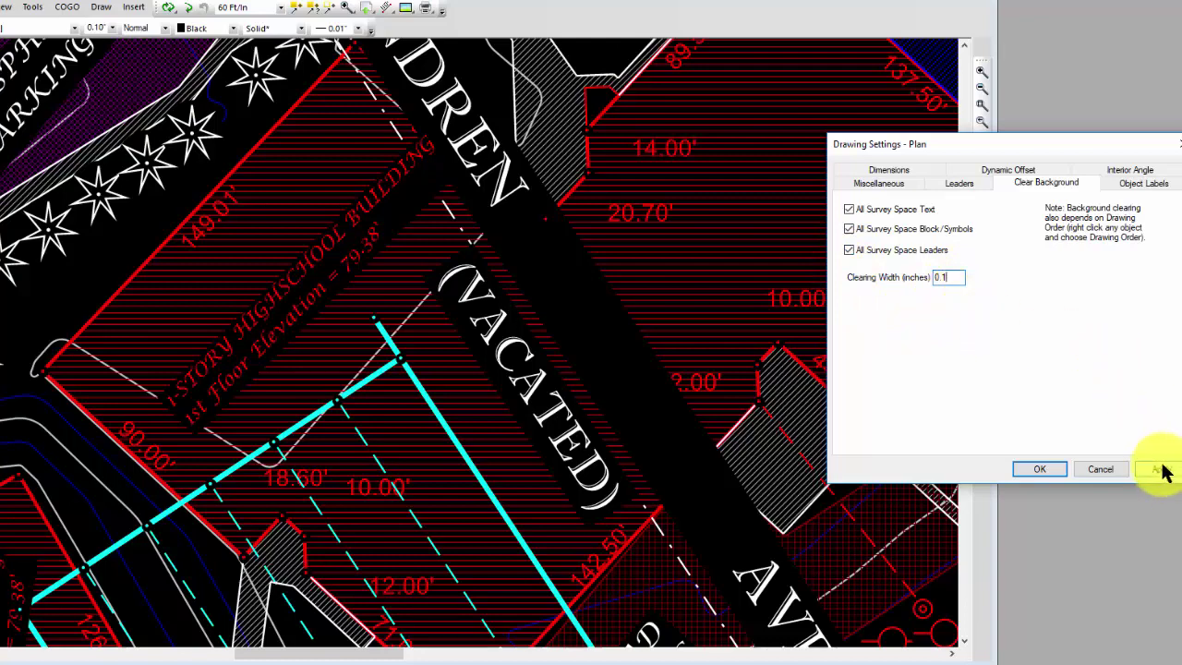
pyautogui.write('0')
pyautogui.click(1162, 469)
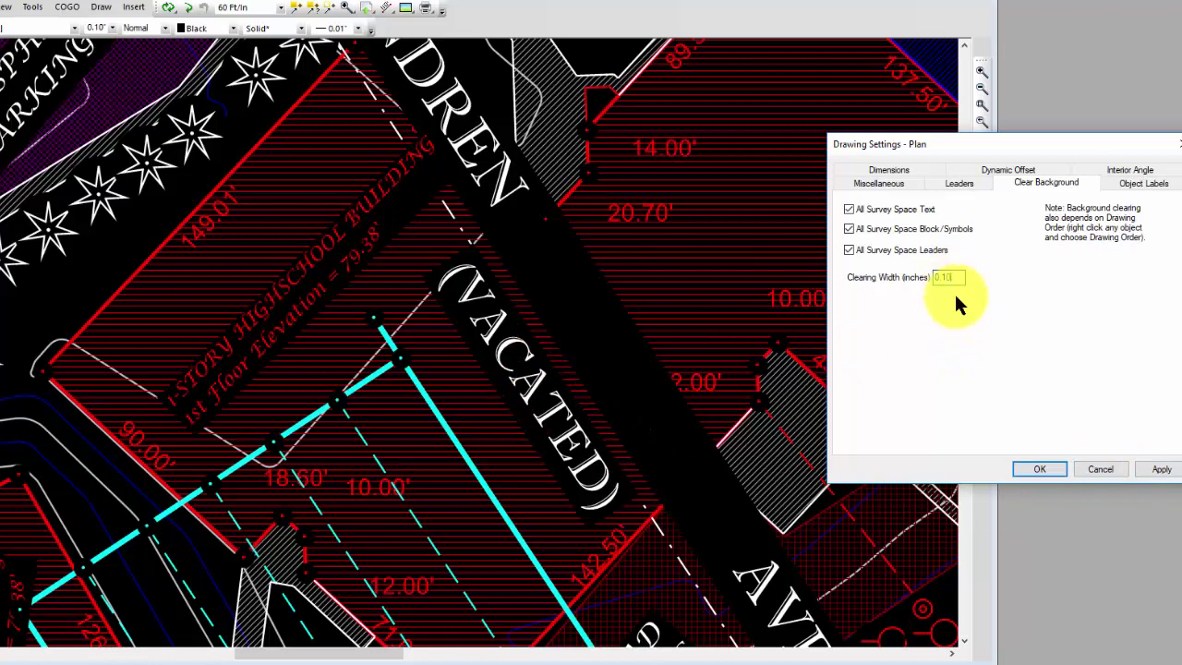
# - Change the clearing width to 0.00 inches, apply, and close Drawing Settings
pyautogui.press('BackSpace')
pyautogui.press('BackSpace')
pyautogui.write('0')
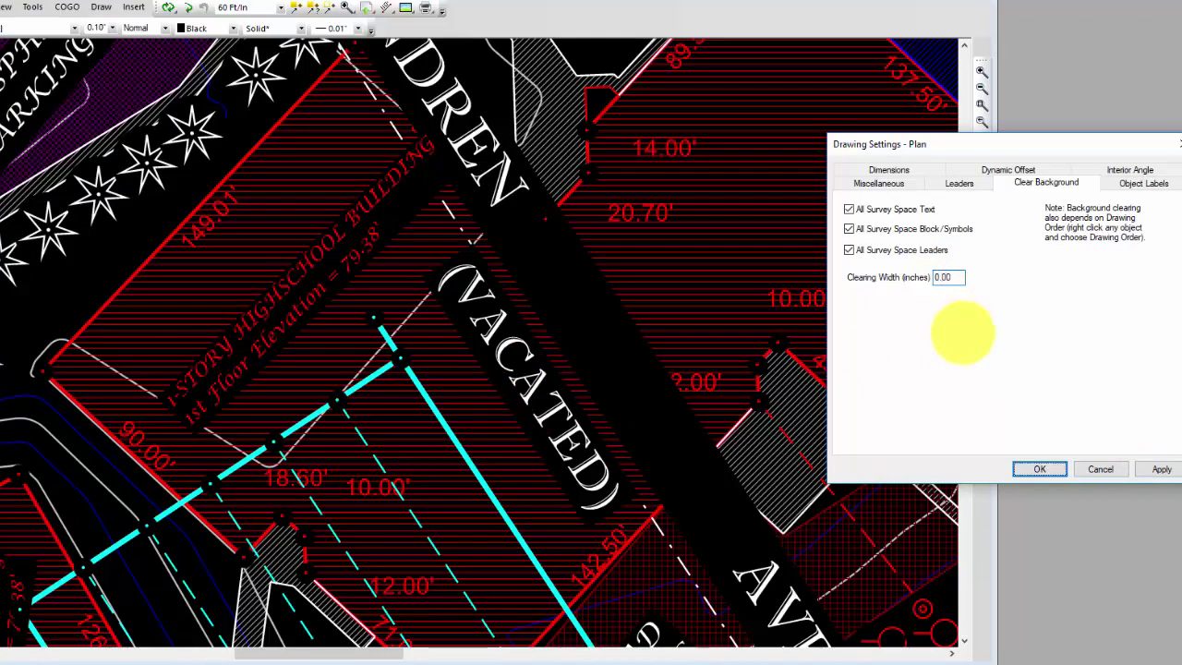
pyautogui.click(1162, 469)
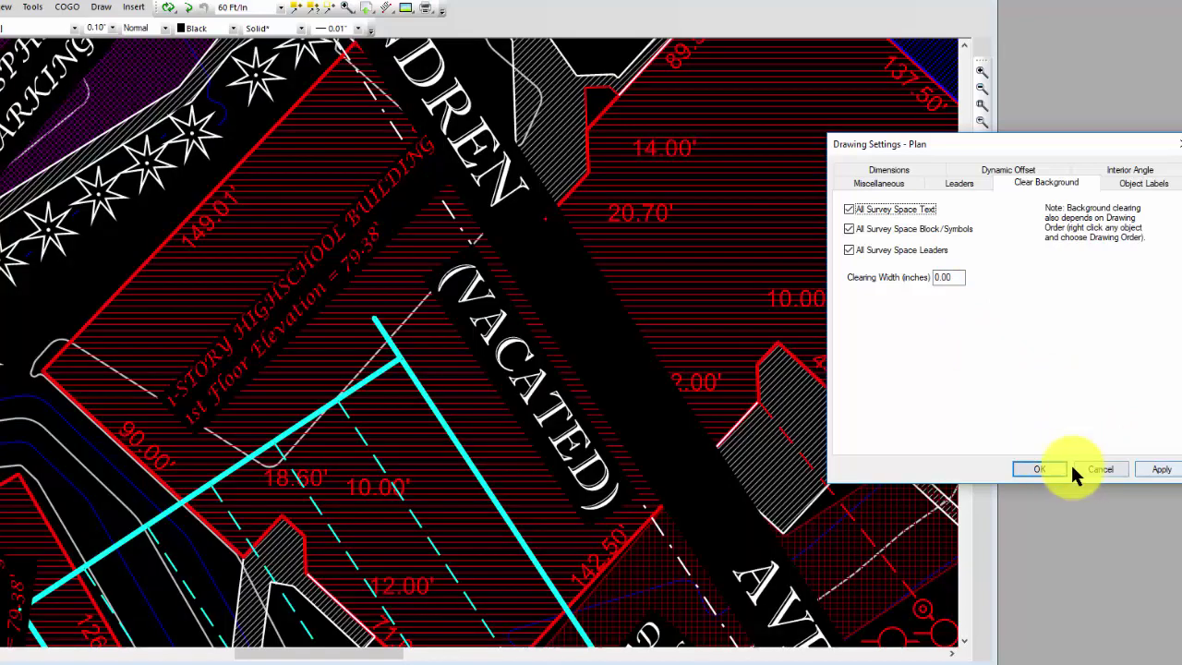
pyautogui.click(1044, 469)
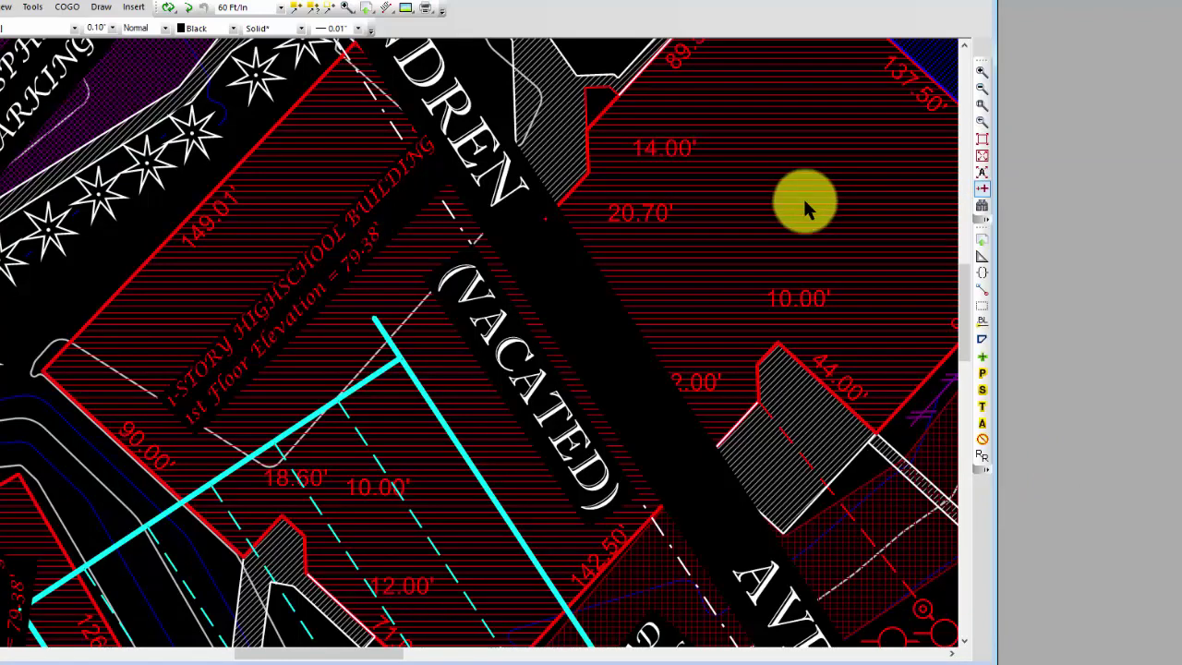
pyautogui.click(983, 391)
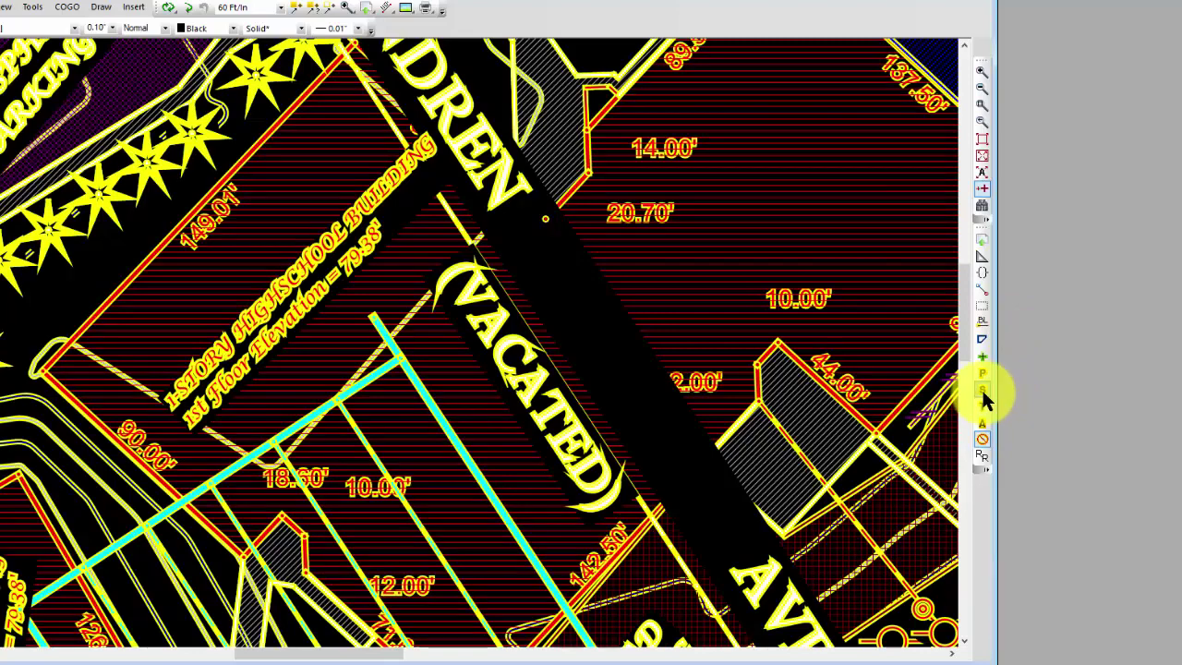
pyautogui.click(982, 390)
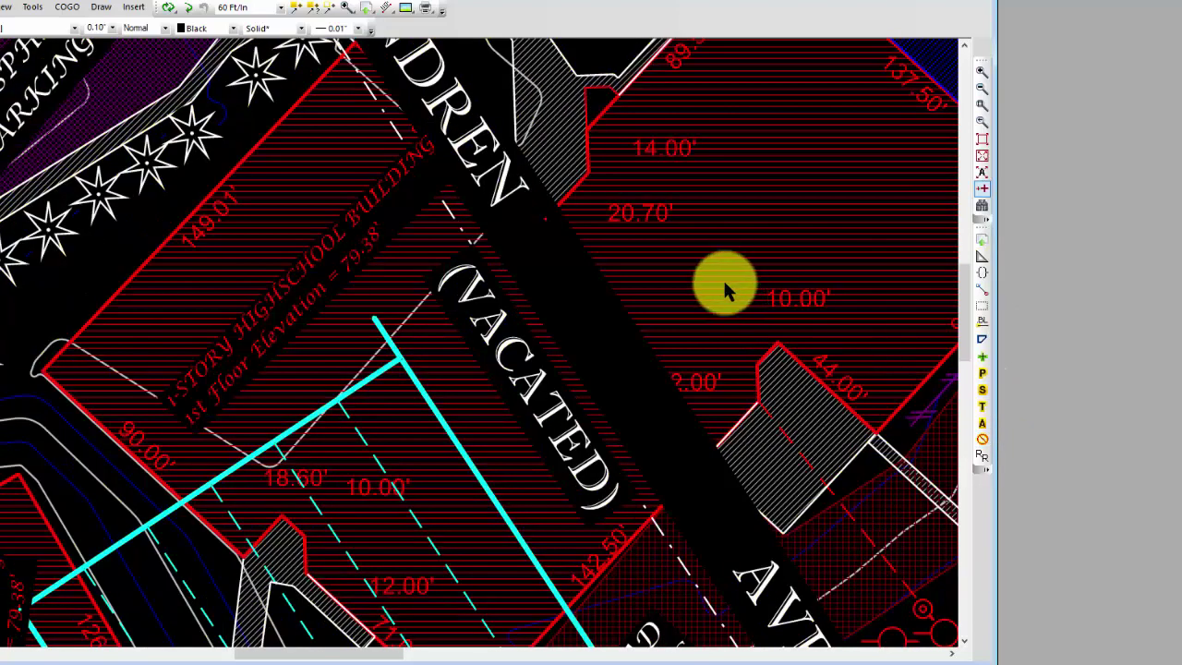
pyautogui.moveTo(687, 282); pyautogui.dragTo(776, 322, button='middle')
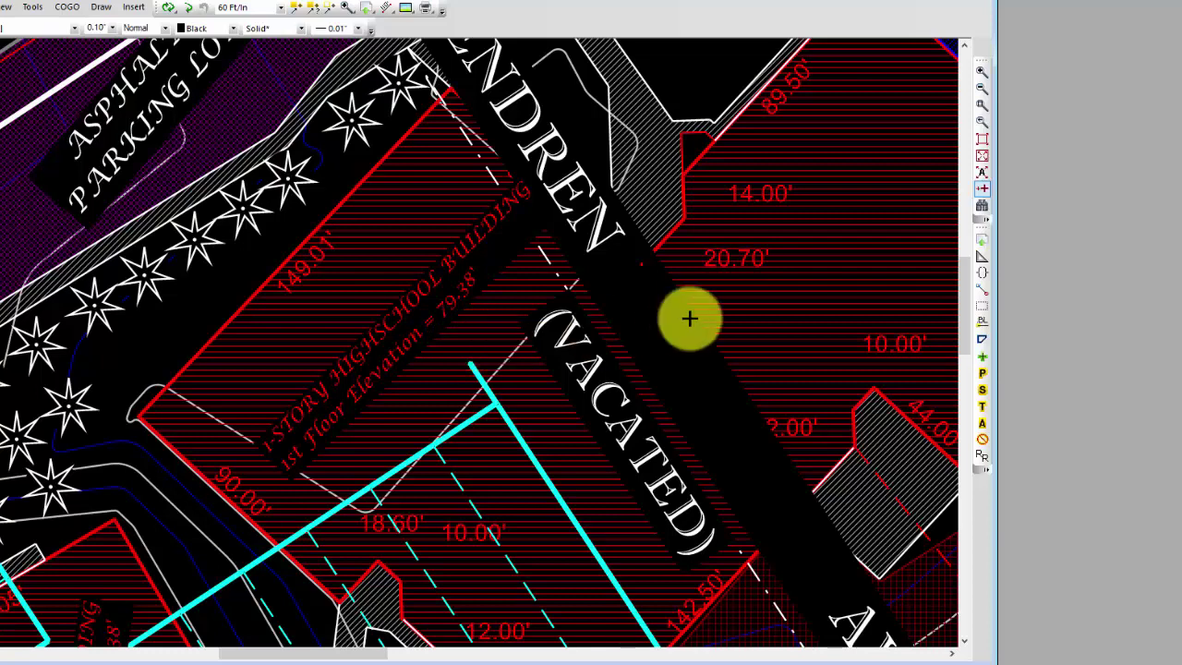
pyautogui.moveTo(766, 311); pyautogui.dragTo(646, 338, button='middle')
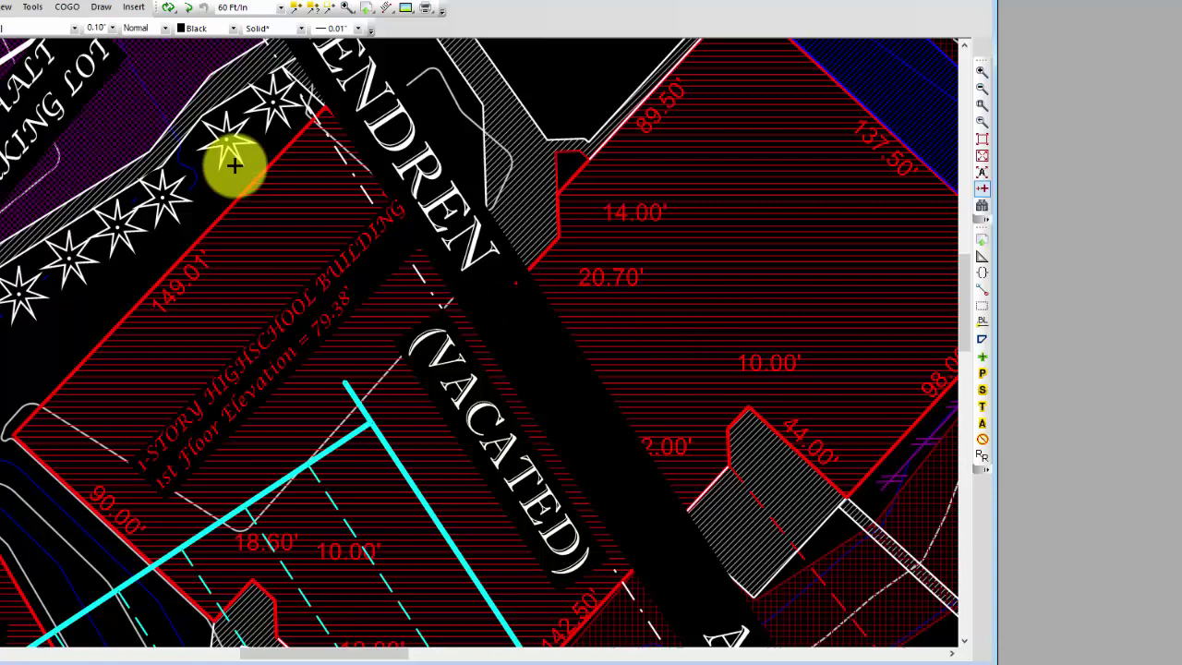
# - Uncheck All Survey Space Text on the Clear Background tab of Drawing Settings and accept
pyautogui.click(33, 7)
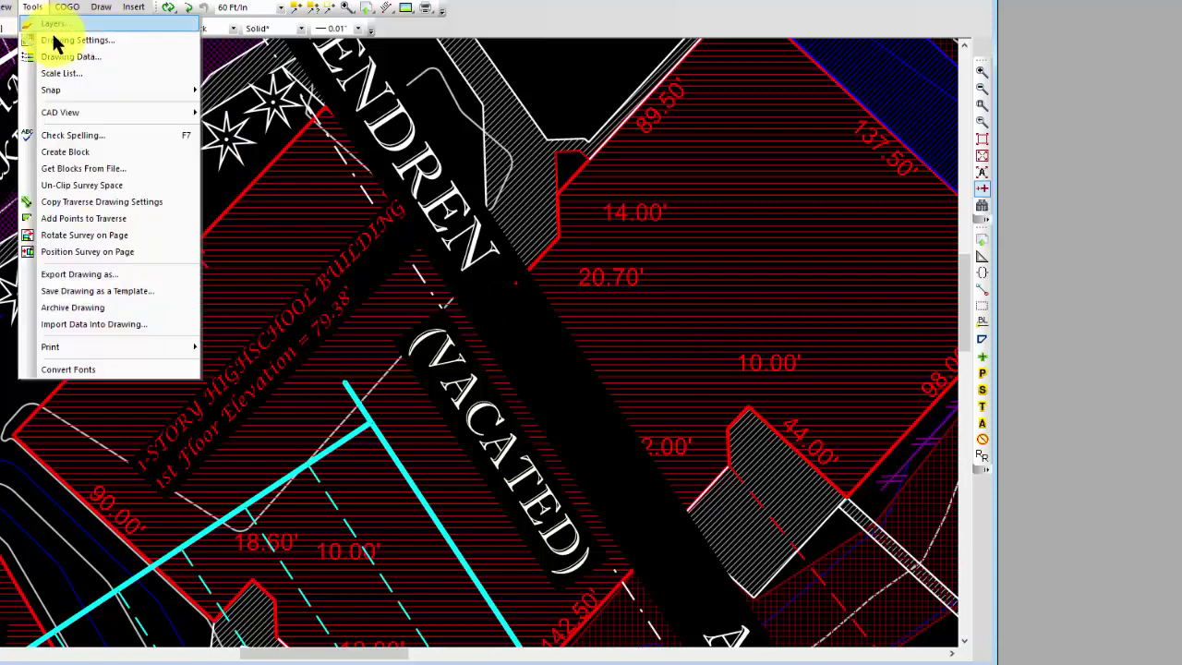
pyautogui.click(58, 40)
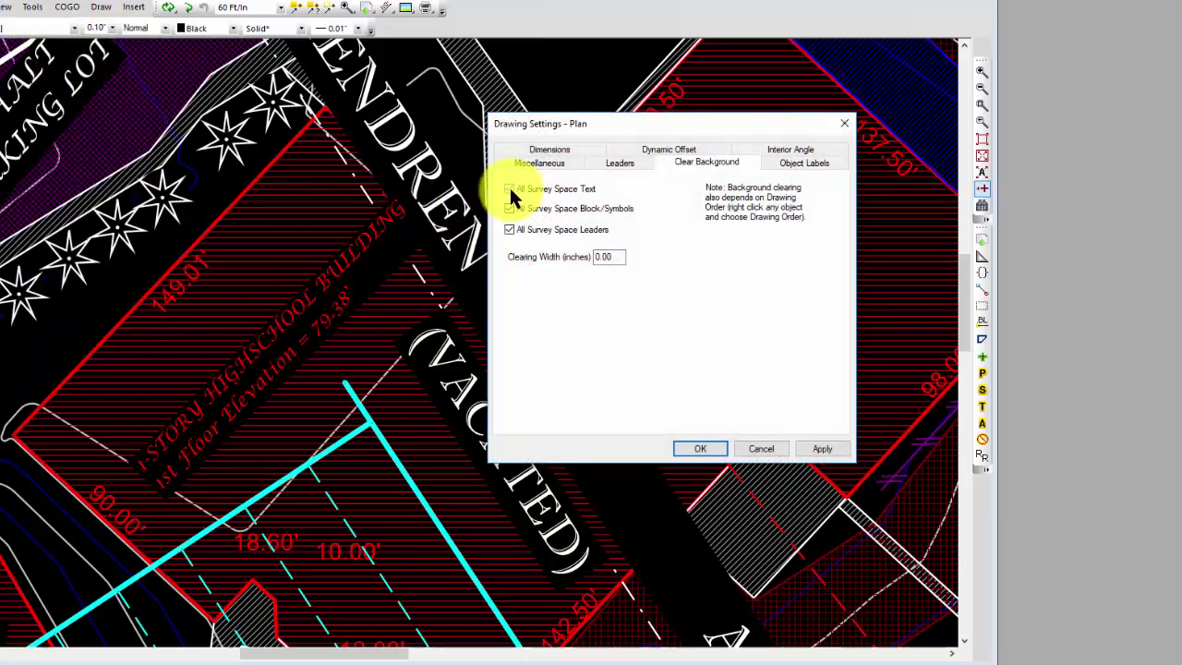
pyautogui.click(510, 190)
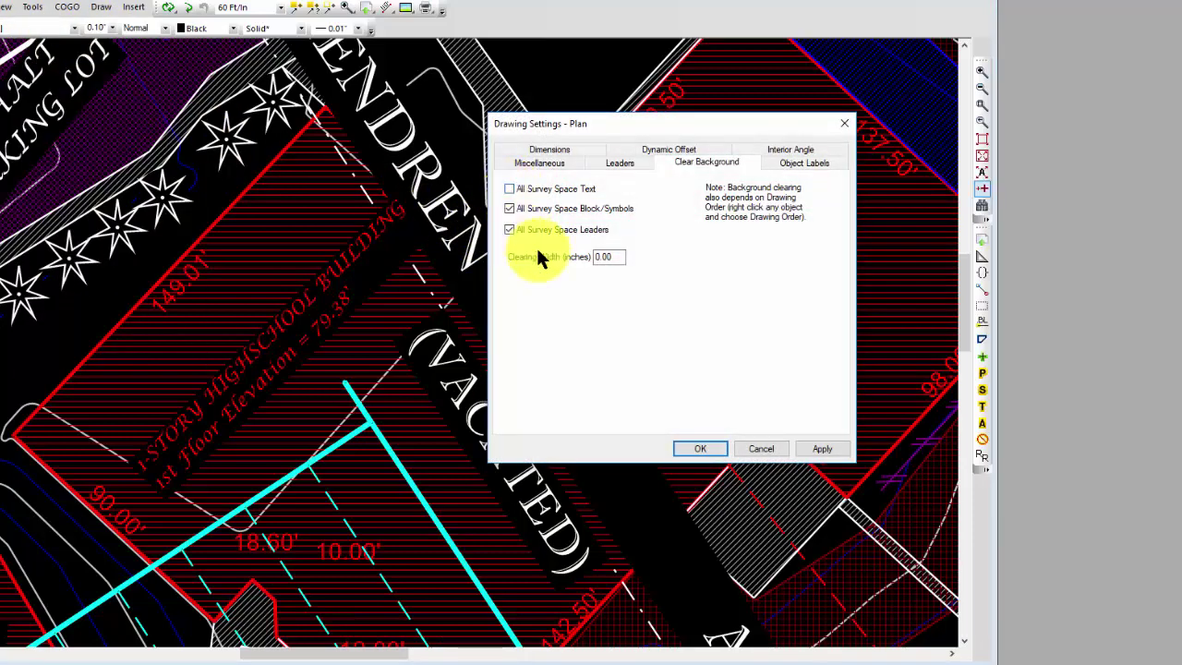
pyautogui.click(704, 448)
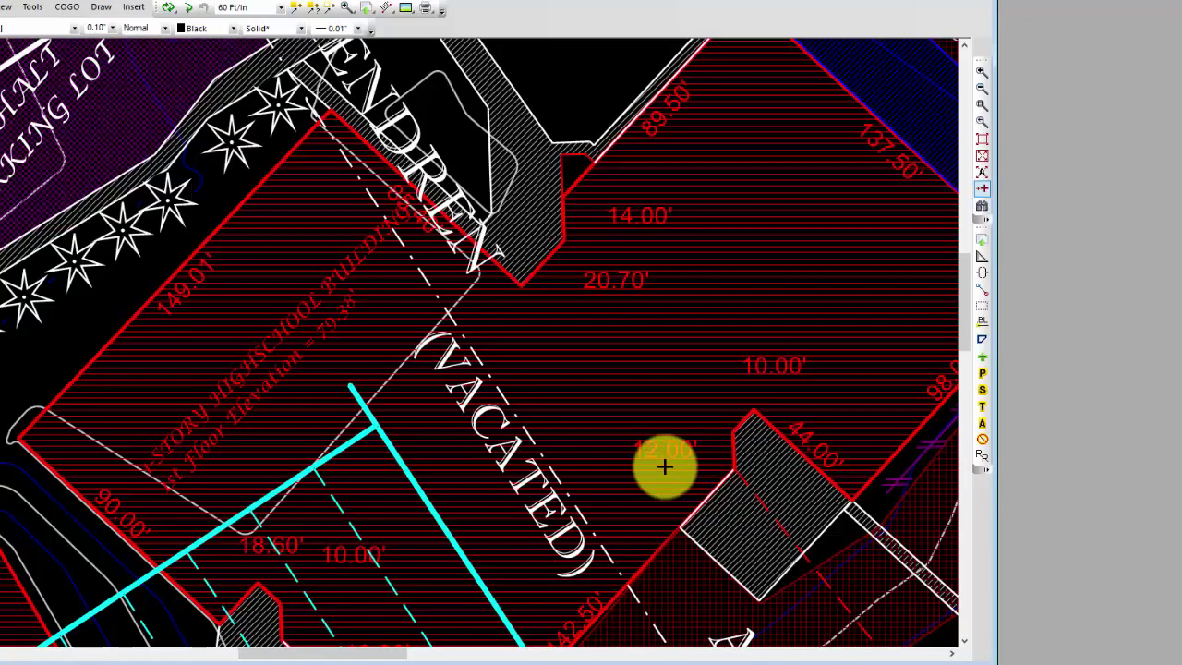
# - Turn on Clear Background for the (VACATED) text label
pyautogui.doubleClick(476, 418)
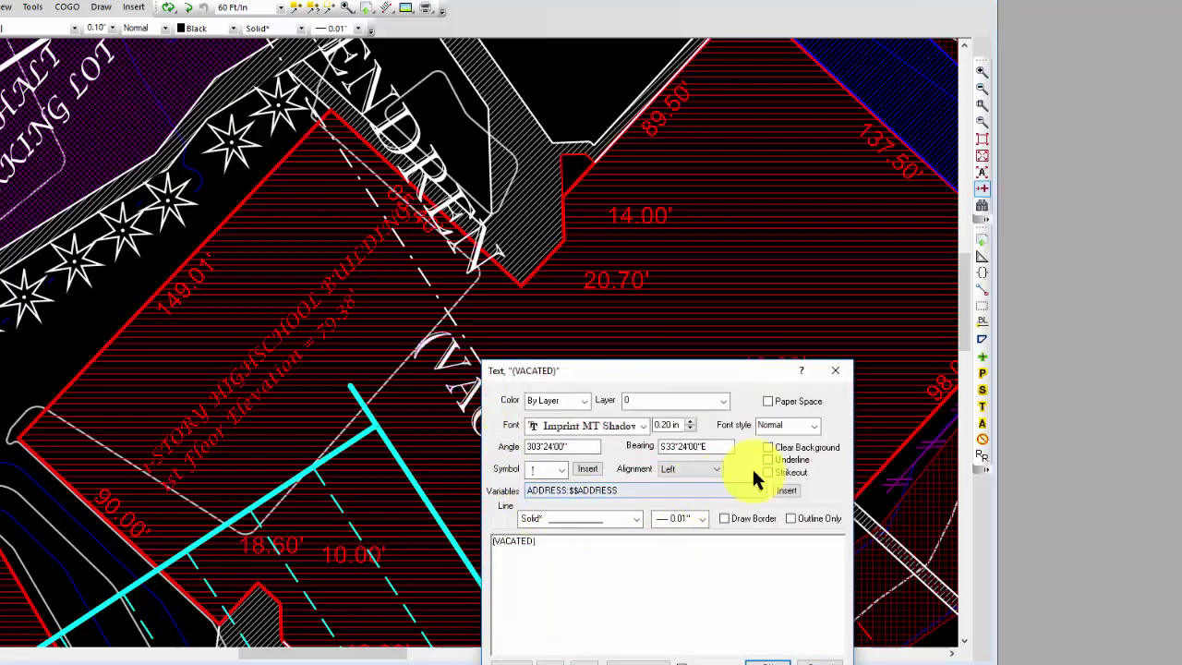
pyautogui.click(768, 447)
pyautogui.moveTo(760, 385); pyautogui.dragTo(1003, 244)
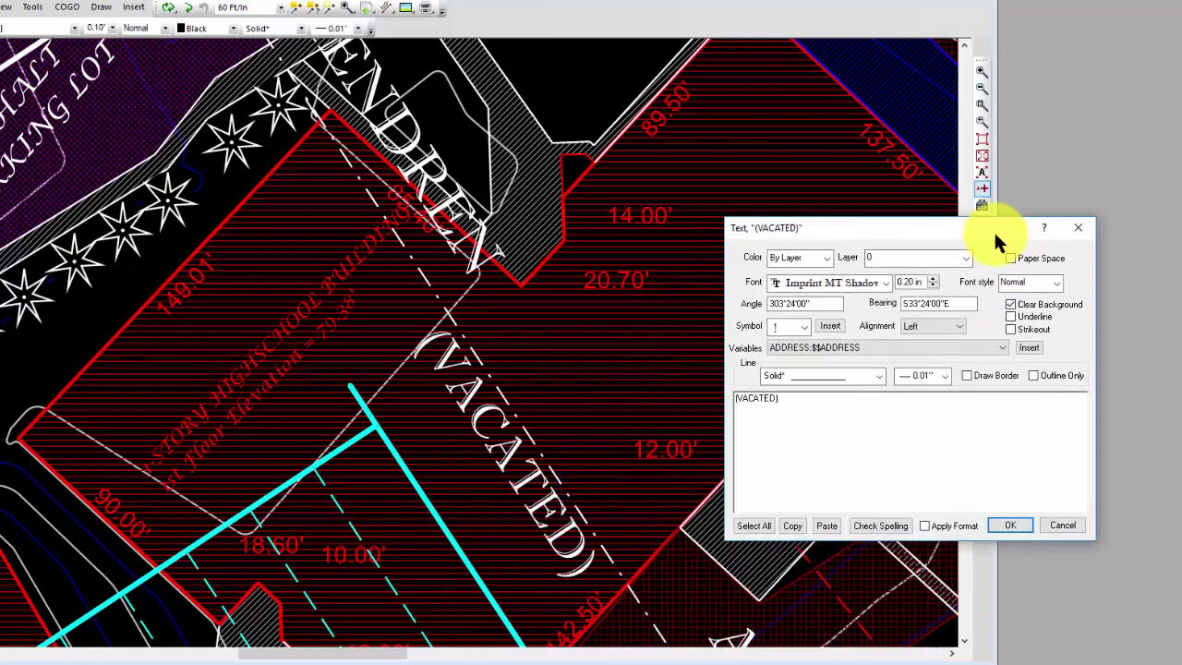
pyautogui.click(1013, 524)
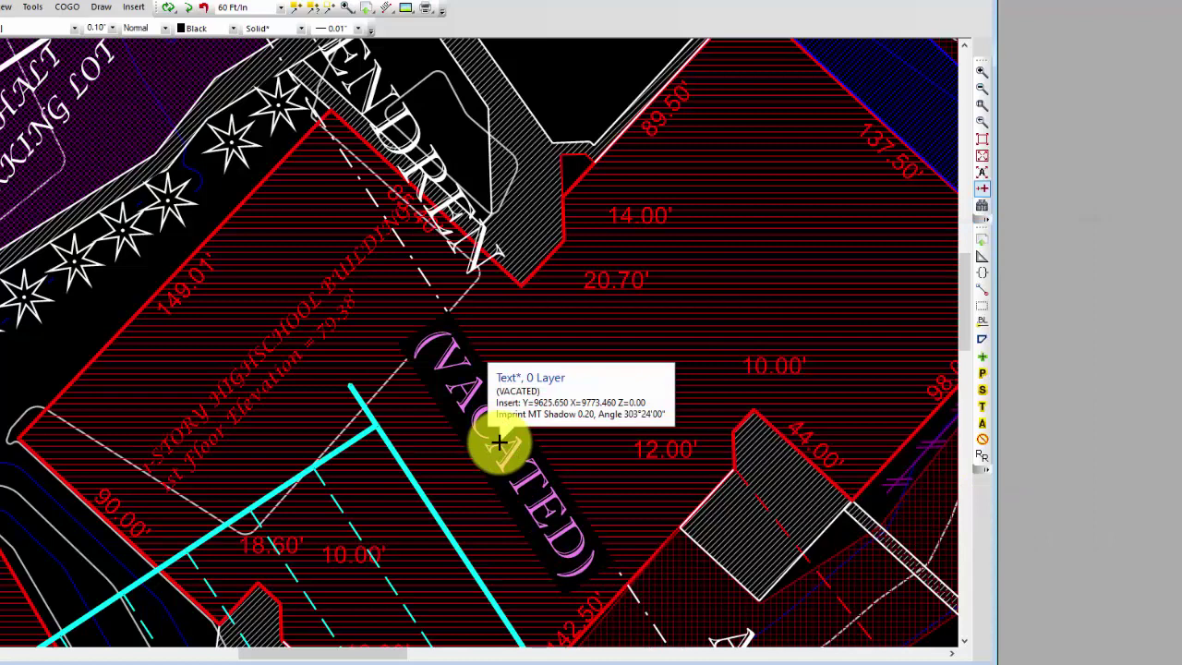
# - Turn on Clear Background for the 1-STORY HIGHSCHOOL BUILDING label
pyautogui.click(345, 386)
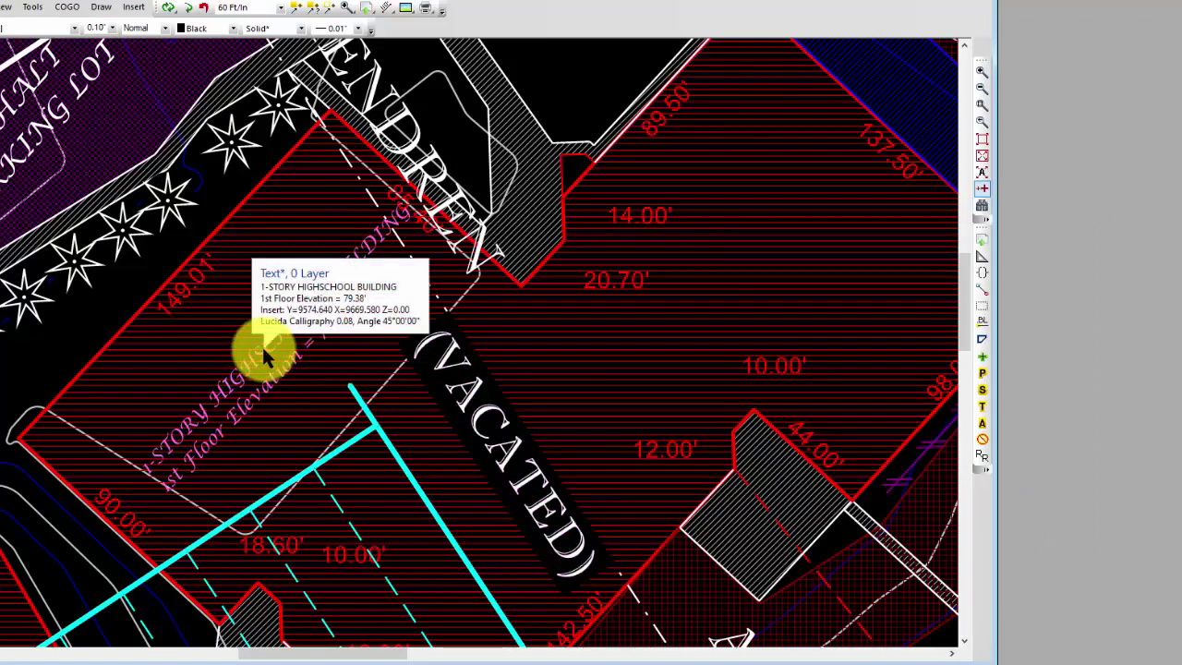
pyautogui.doubleClick(262, 349)
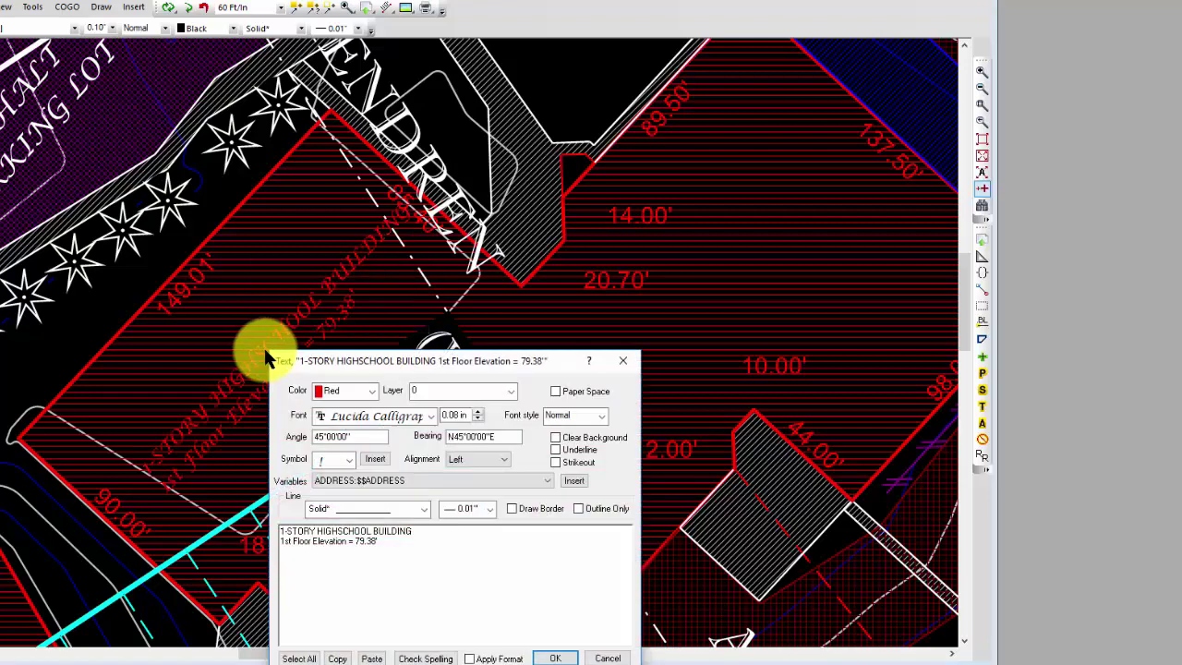
pyautogui.click(555, 437)
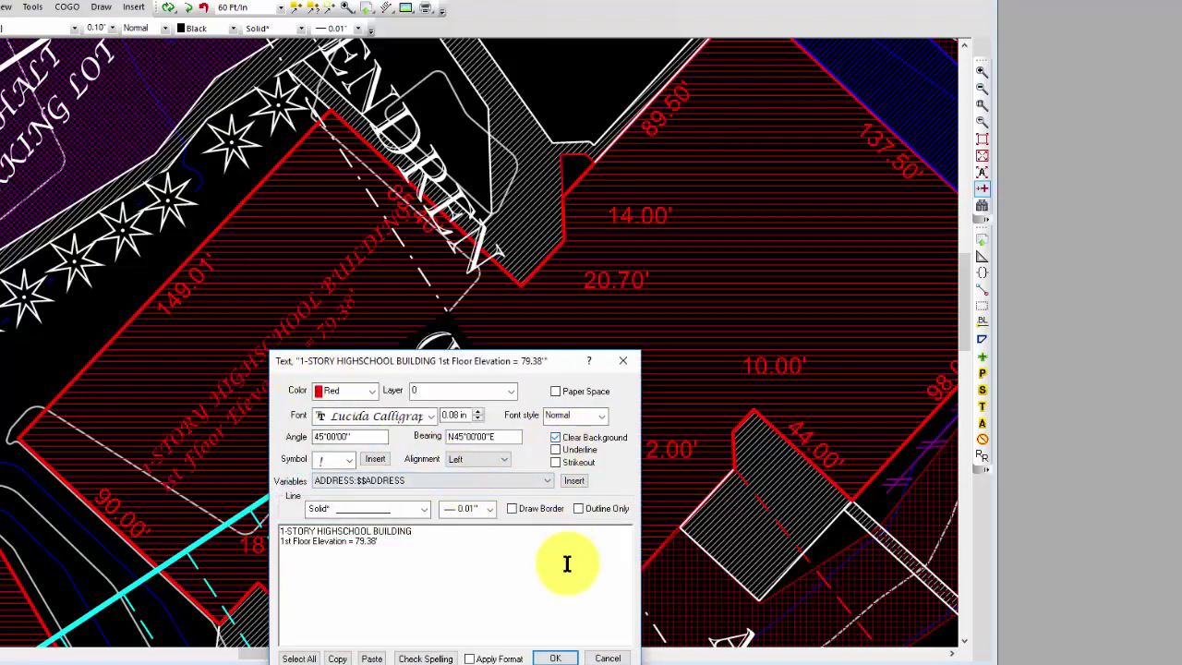
pyautogui.click(560, 656)
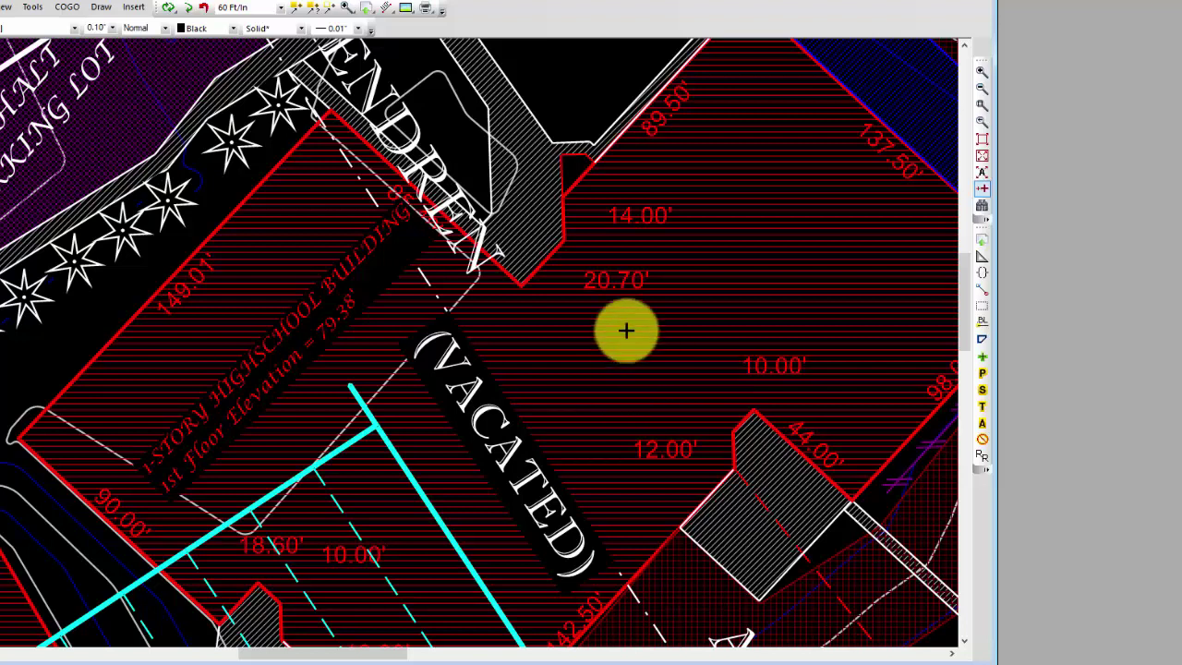
# - In JM HIGH SCHOOL traverse settings, check Clear Background under Lines on Control Points
pyautogui.moveTo(598, 286)
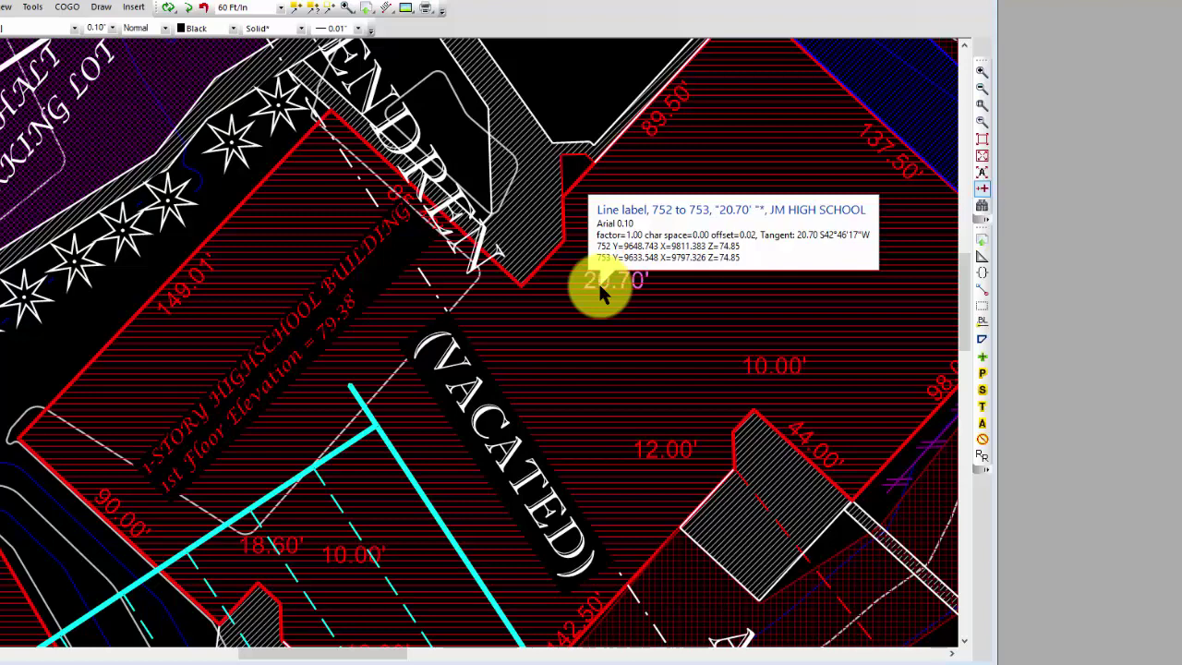
pyautogui.doubleClick(599, 286)
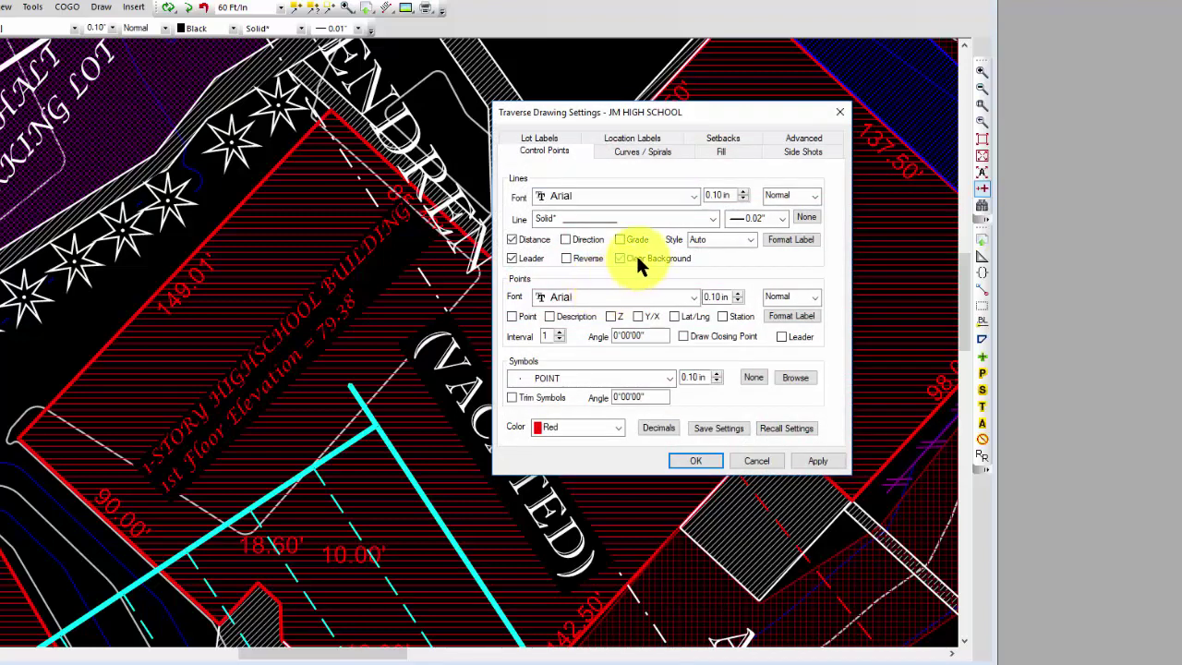
pyautogui.click(637, 261)
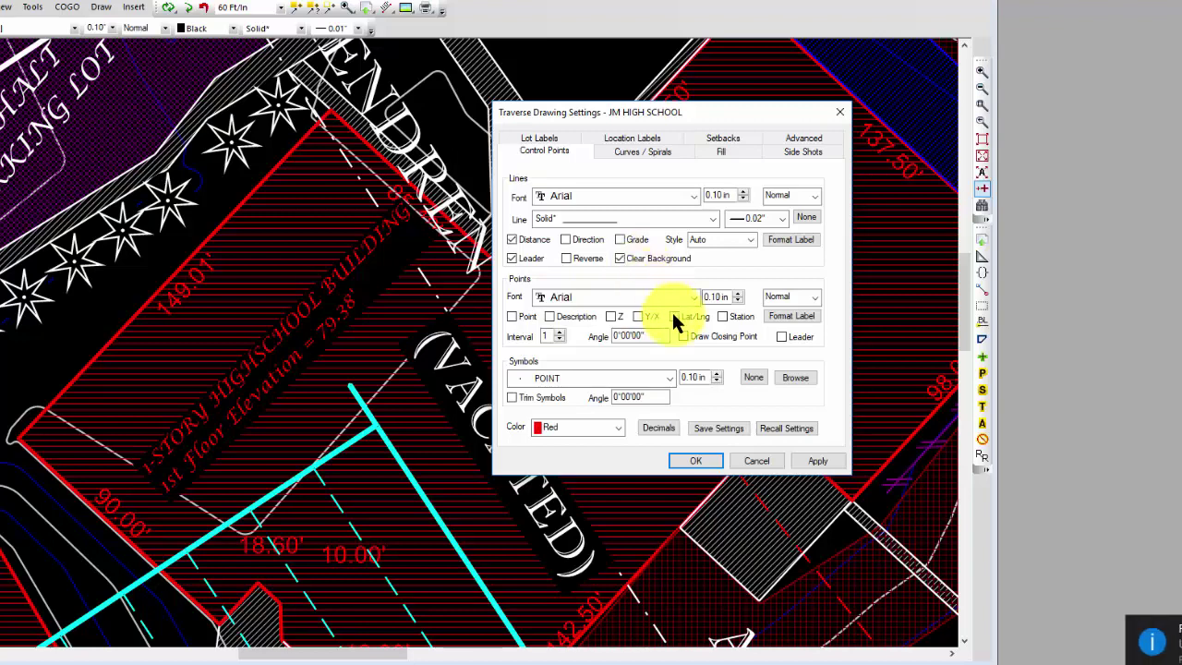
pyautogui.click(697, 459)
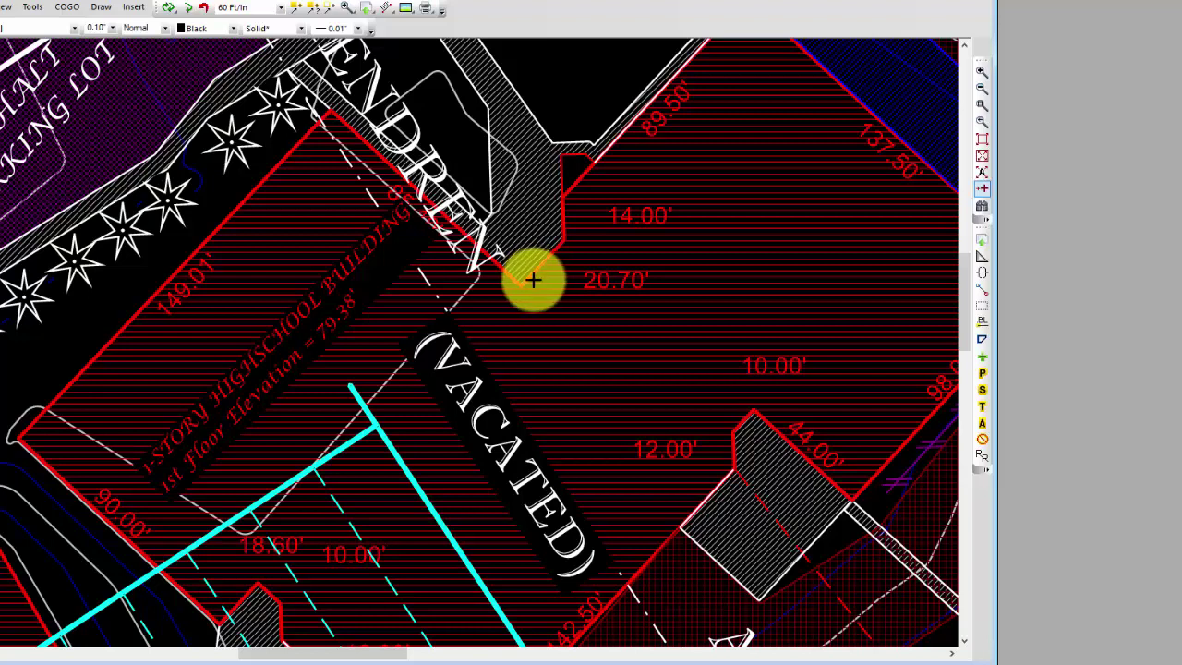
# - Use Drawing Order to move the traverse line's layer to the back
pyautogui.moveTo(534, 281)
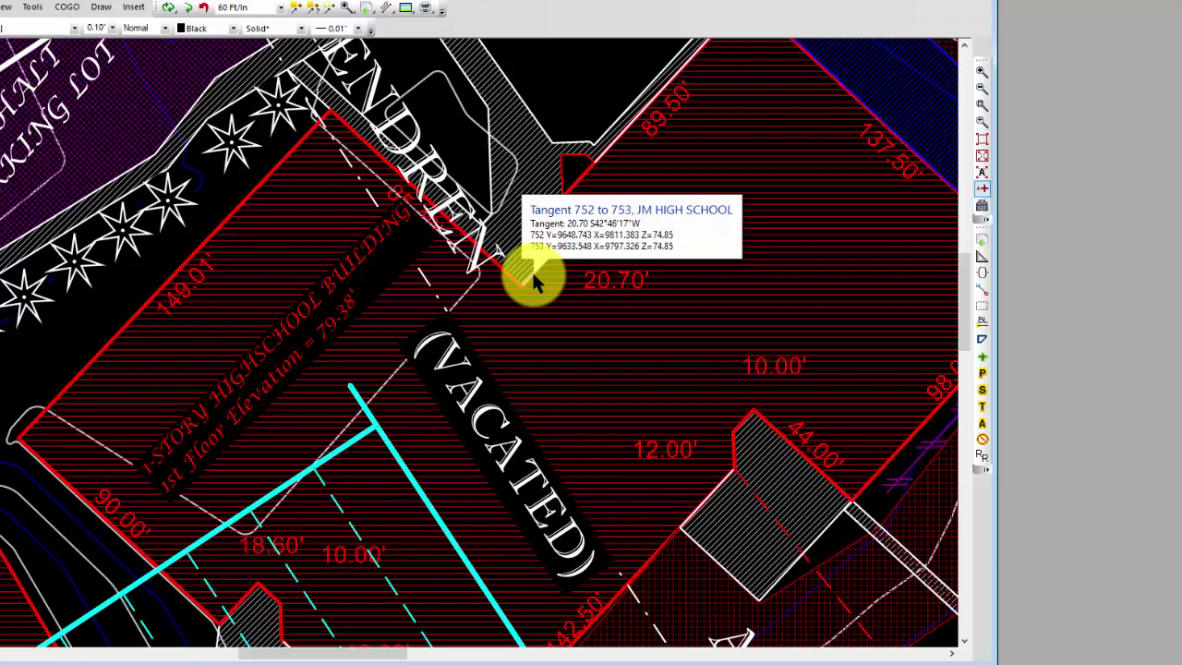
pyautogui.rightClick(533, 275)
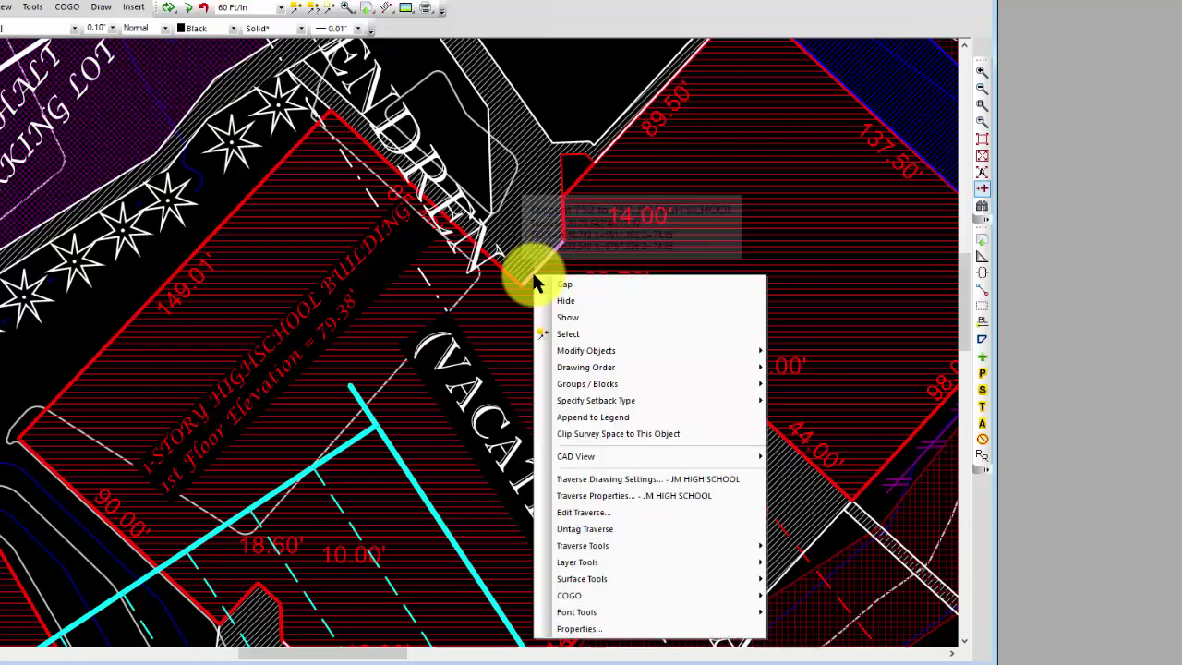
pyautogui.moveTo(601, 361)
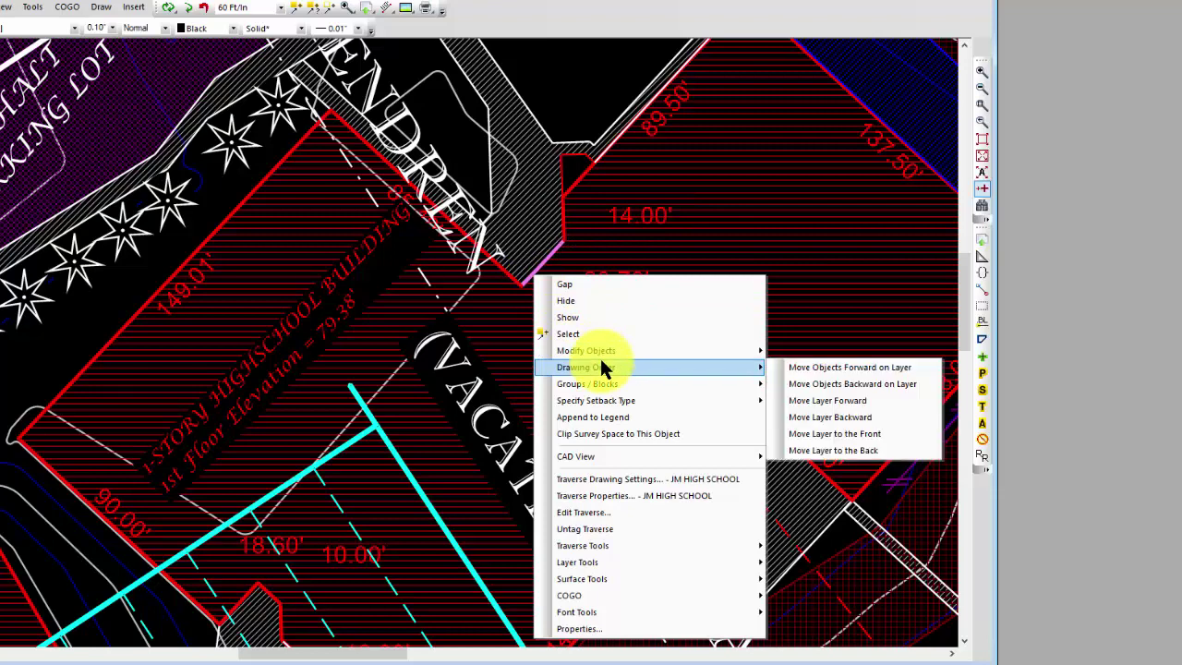
pyautogui.click(818, 447)
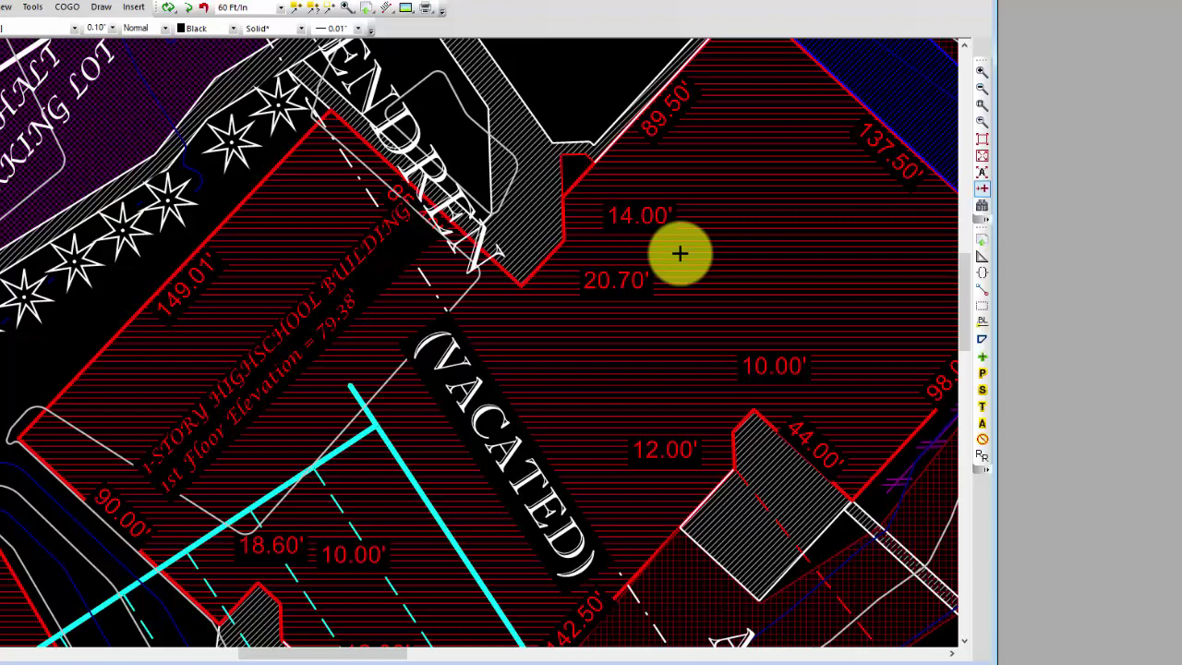
# - Uncheck all three All Survey Space clearing boxes: text, block/symbols and leaders
pyautogui.click(33, 10)
pyautogui.click(73, 39)
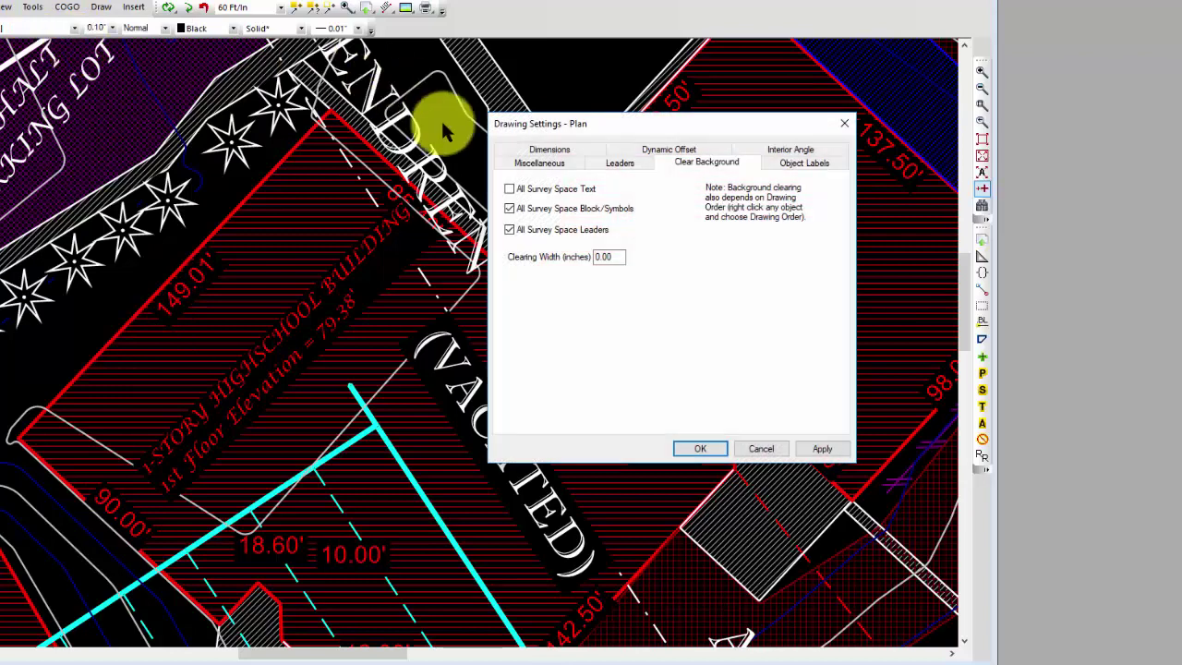
pyautogui.click(509, 188)
pyautogui.click(509, 209)
pyautogui.click(509, 229)
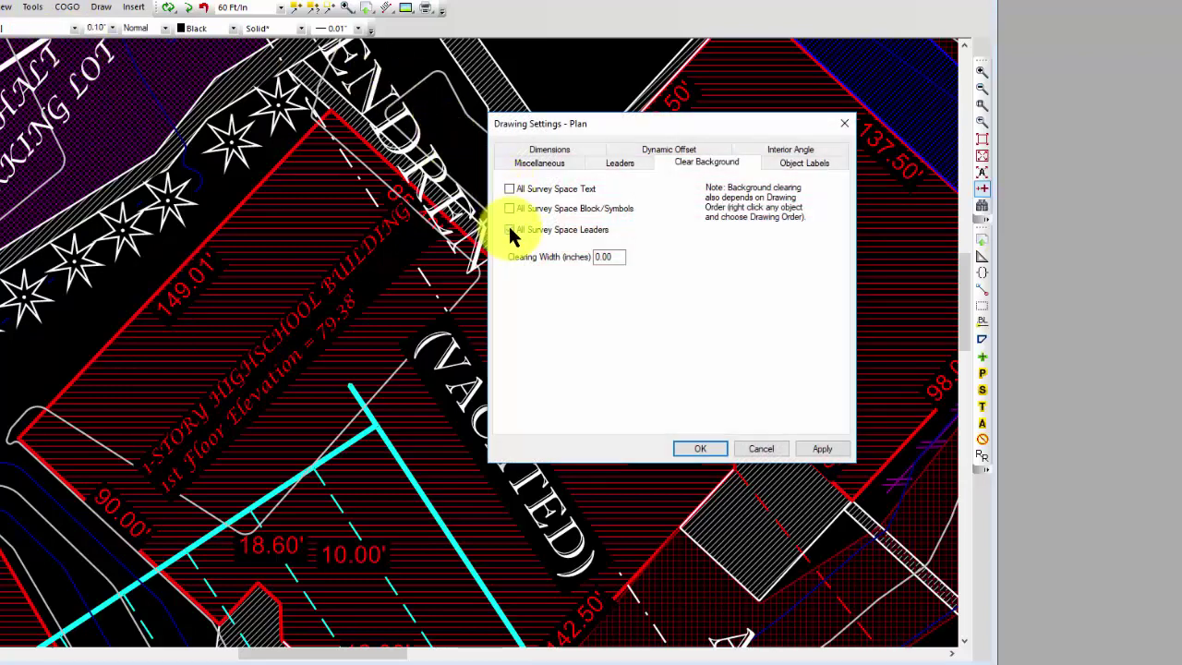
pyautogui.click(726, 447)
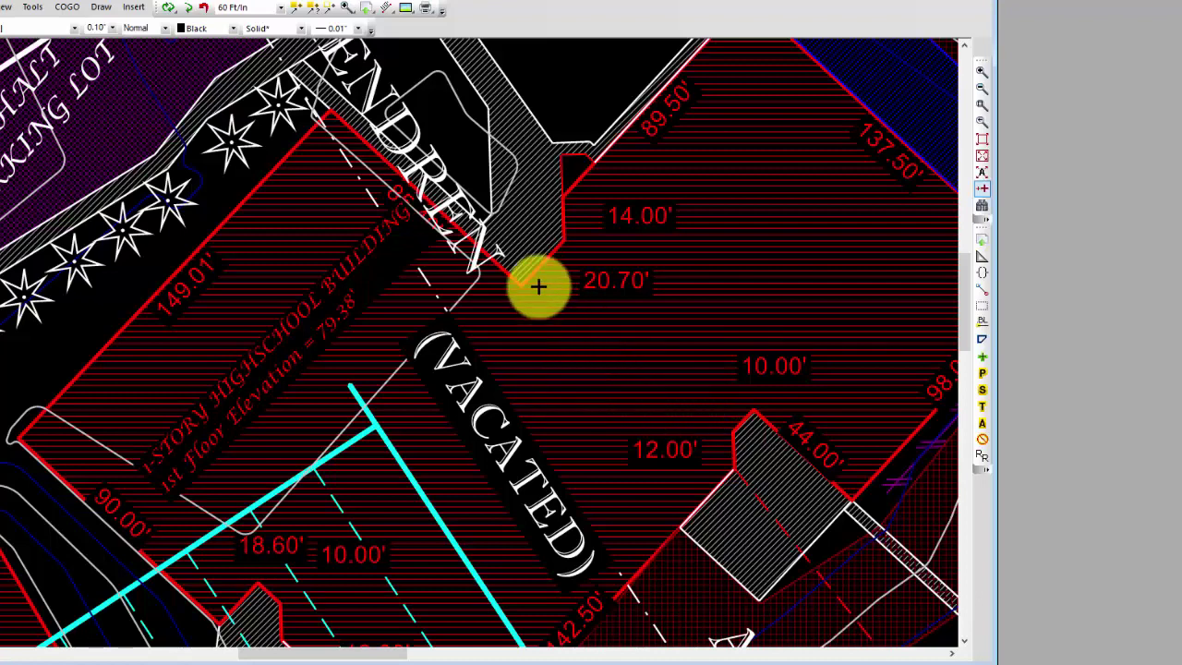
pyautogui.moveTo(533, 270)
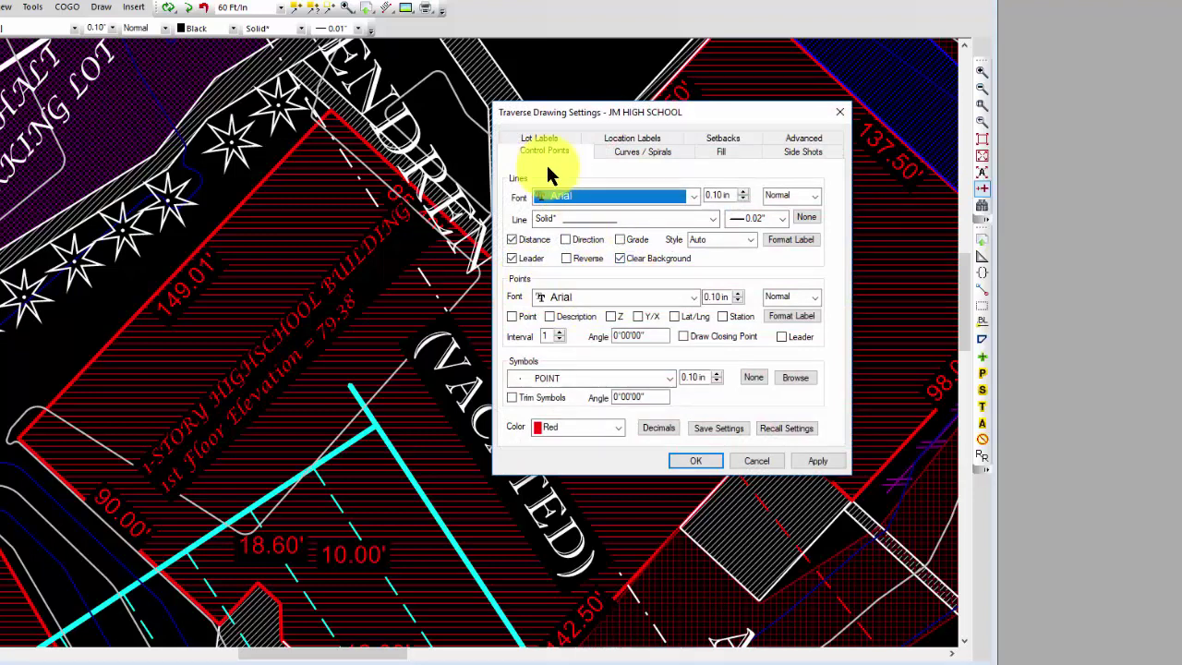
# - Check Clear Background on the Lot Labels tab and for Side Shots lines, then confirm
pyautogui.click(544, 139)
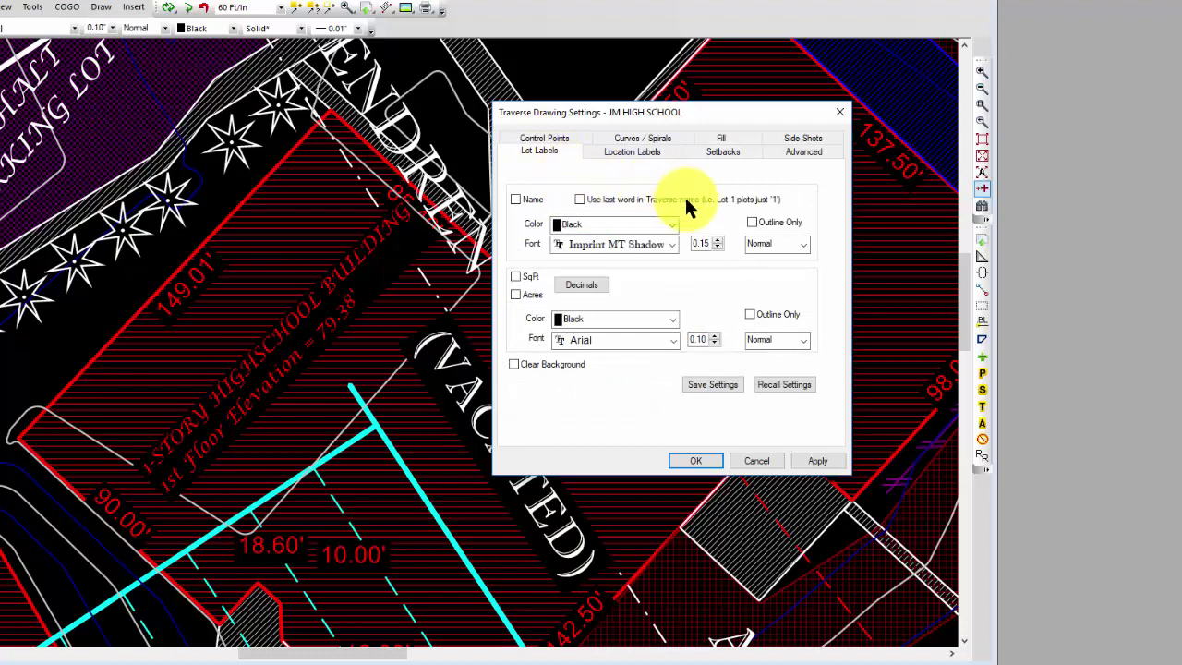
pyautogui.click(552, 366)
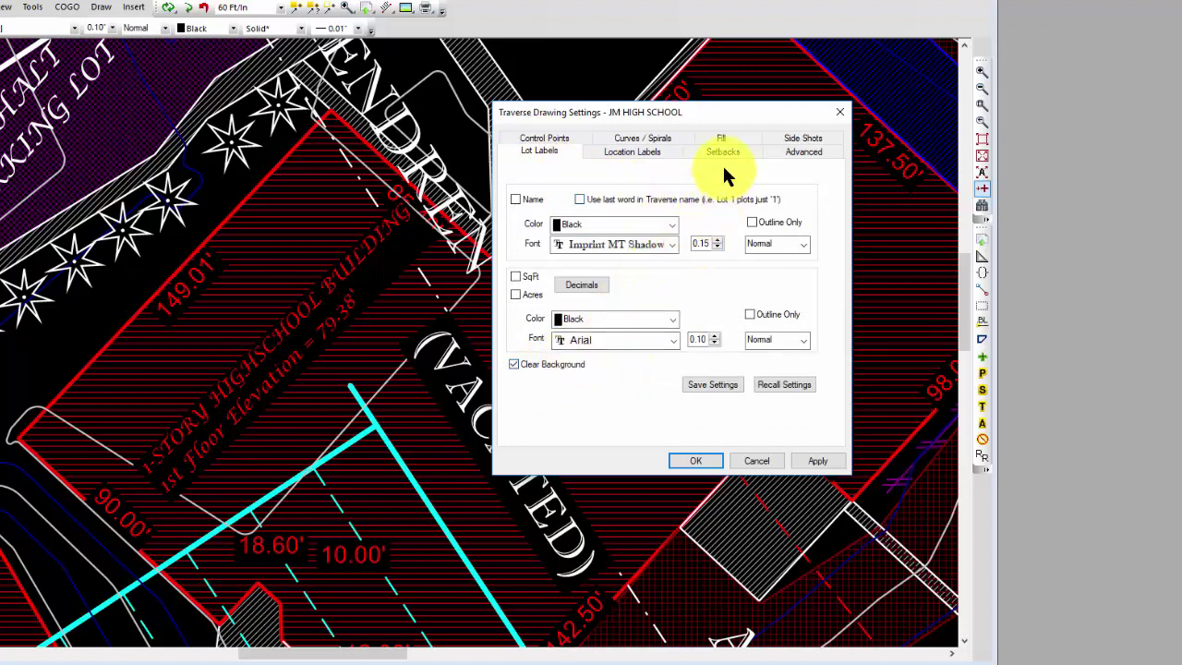
pyautogui.click(776, 139)
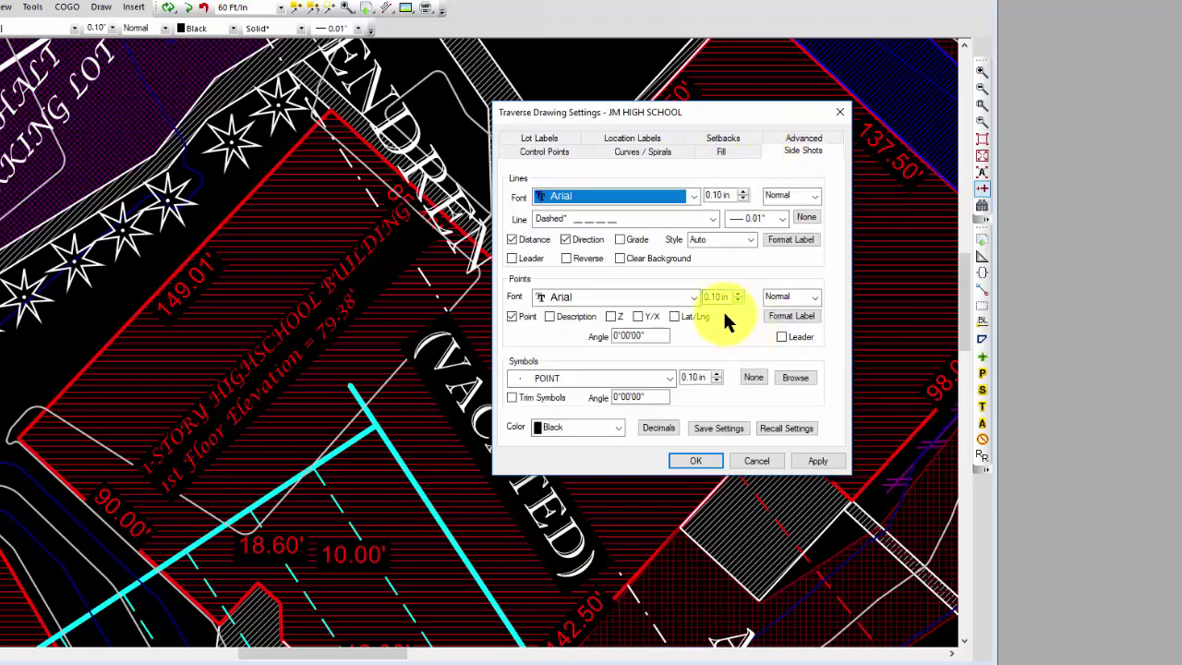
pyautogui.click(644, 255)
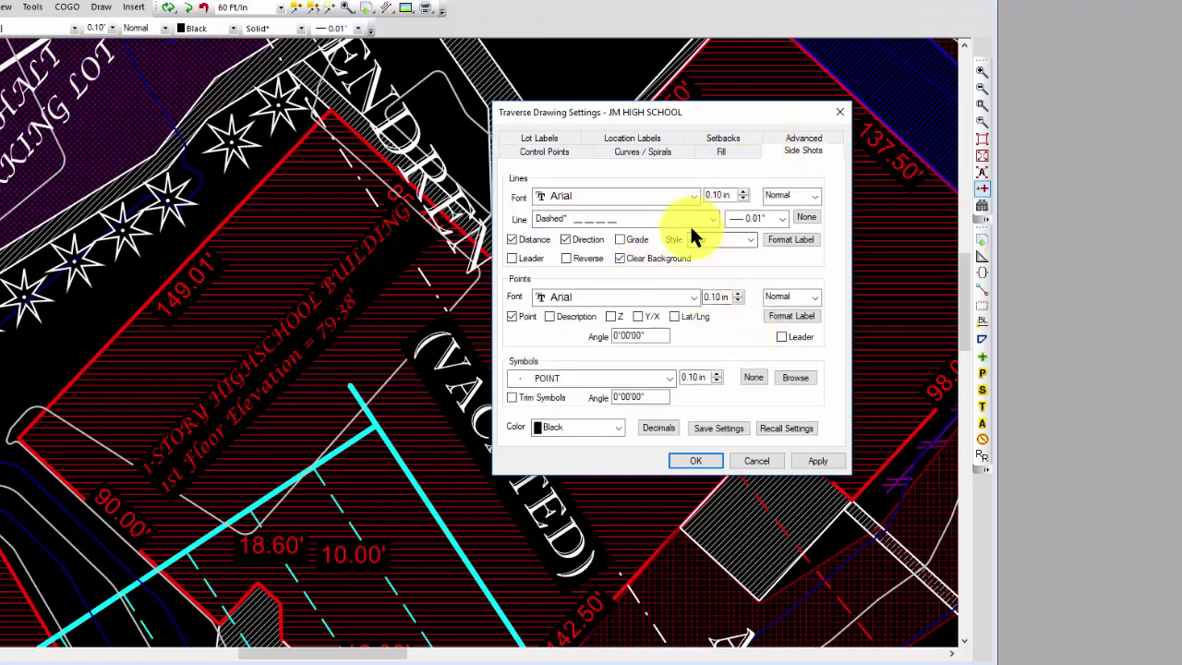
pyautogui.click(698, 461)
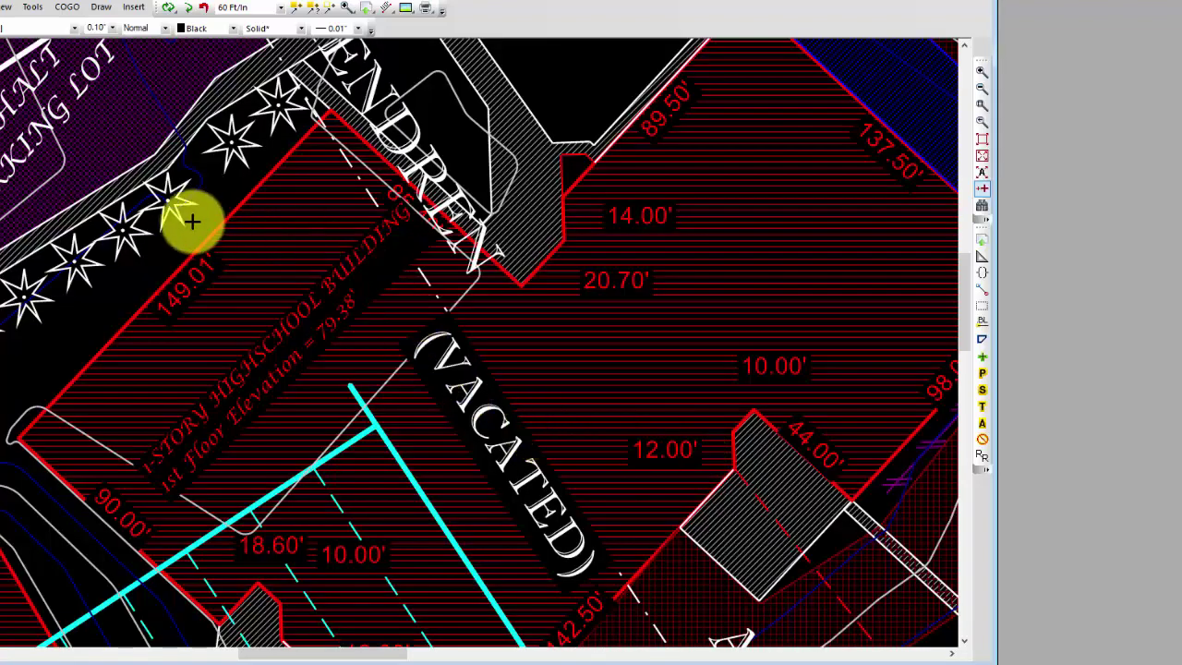
# - Enable Clear Background on the Conifer symbol by the 149.01' line, then nudge it up-left
pyautogui.moveTo(179, 219)
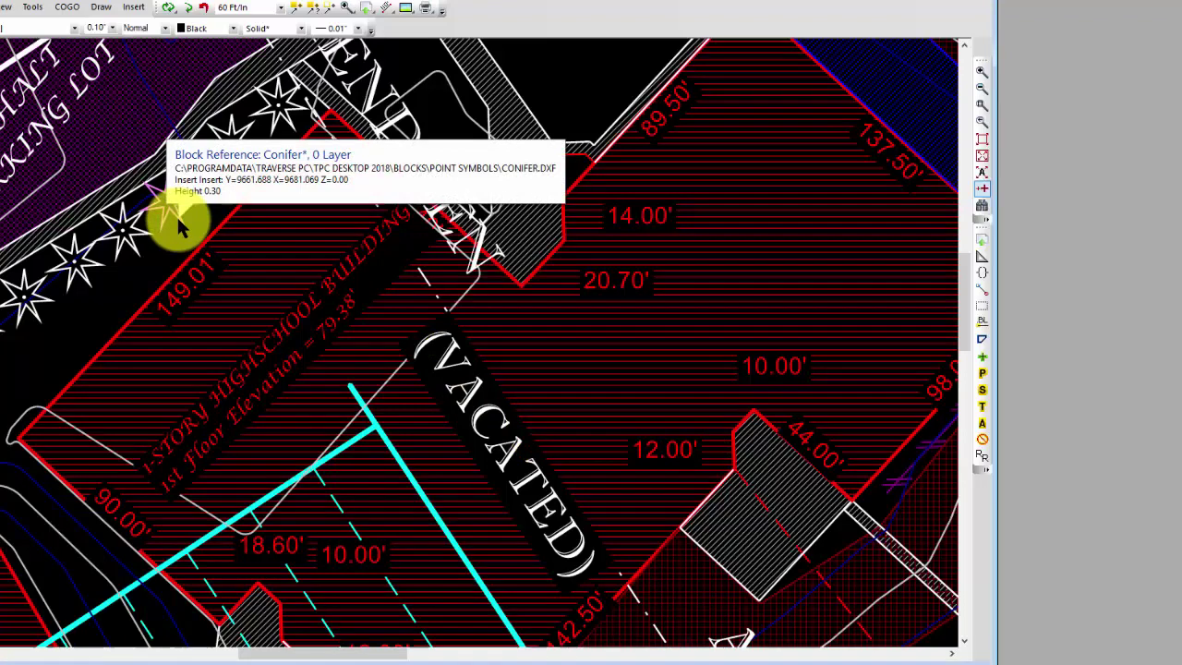
pyautogui.doubleClick(177, 214)
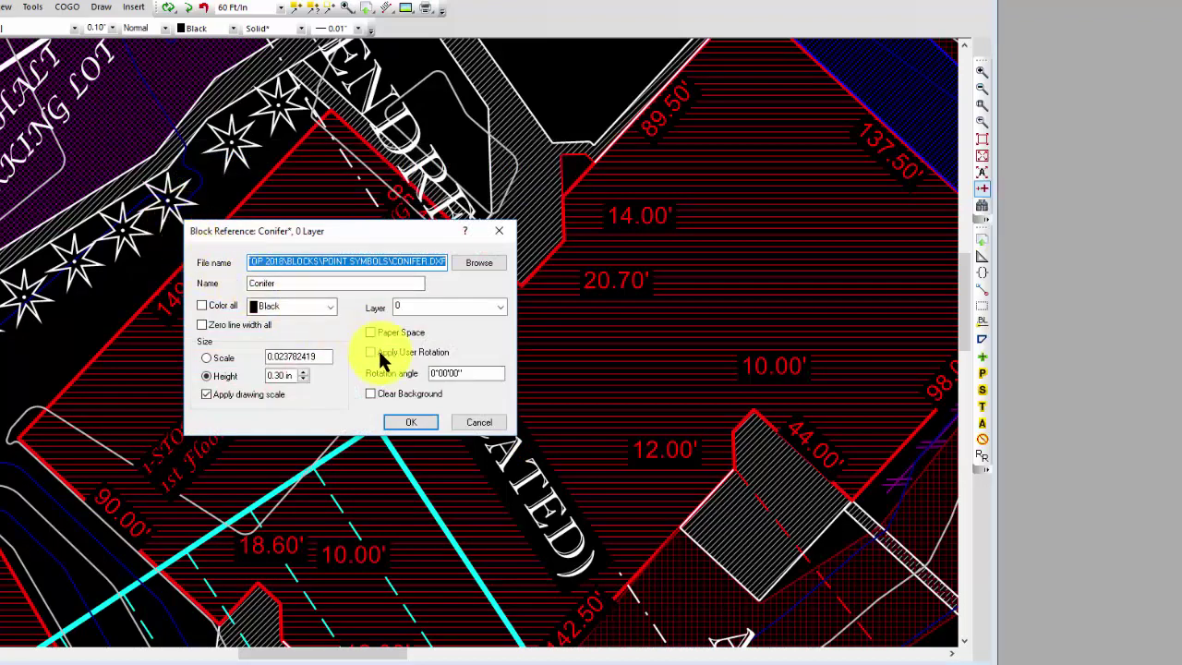
pyautogui.click(377, 392)
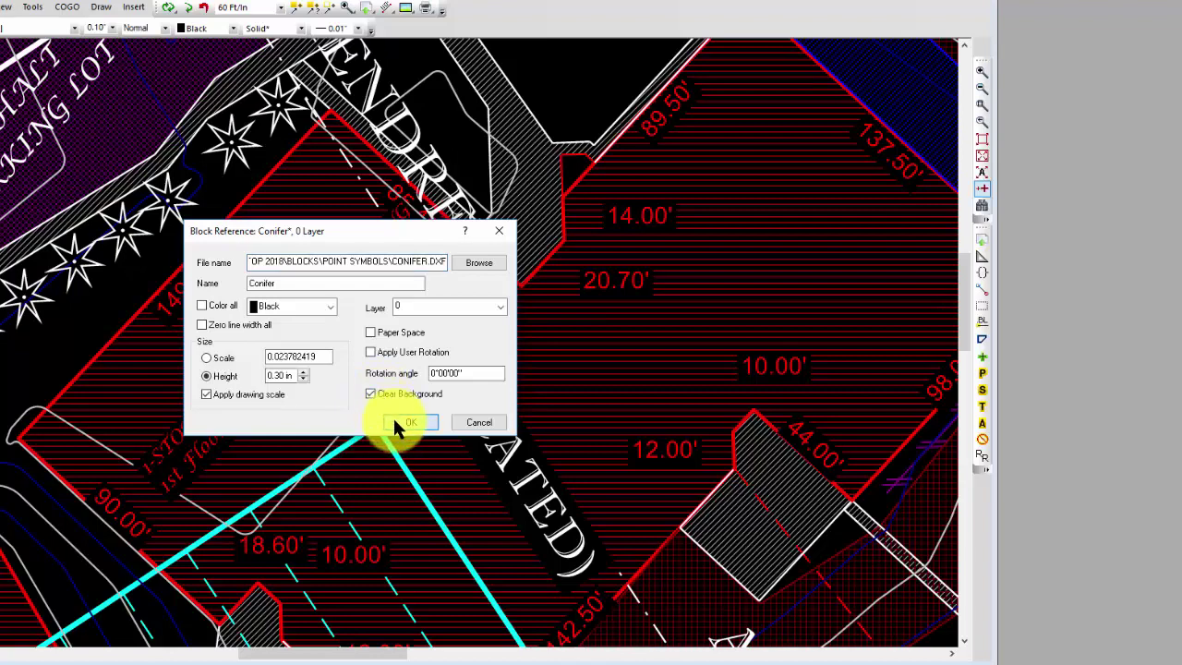
pyautogui.click(397, 423)
pyautogui.moveTo(176, 212)
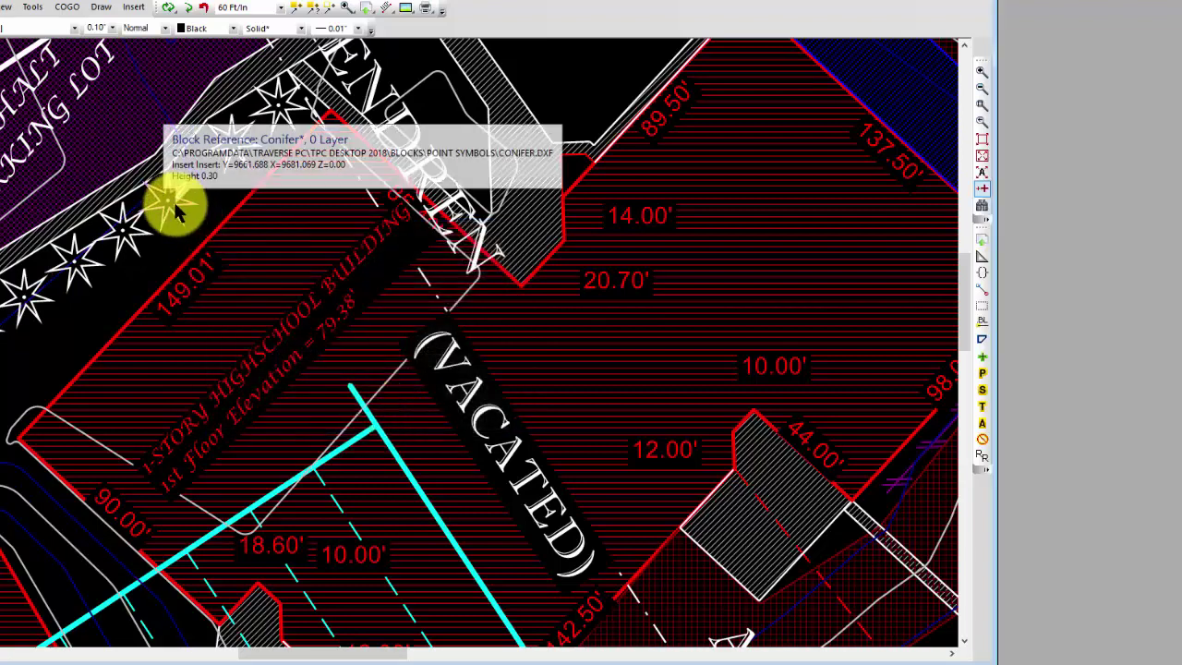
pyautogui.moveTo(177, 208); pyautogui.dragTo(150, 166)
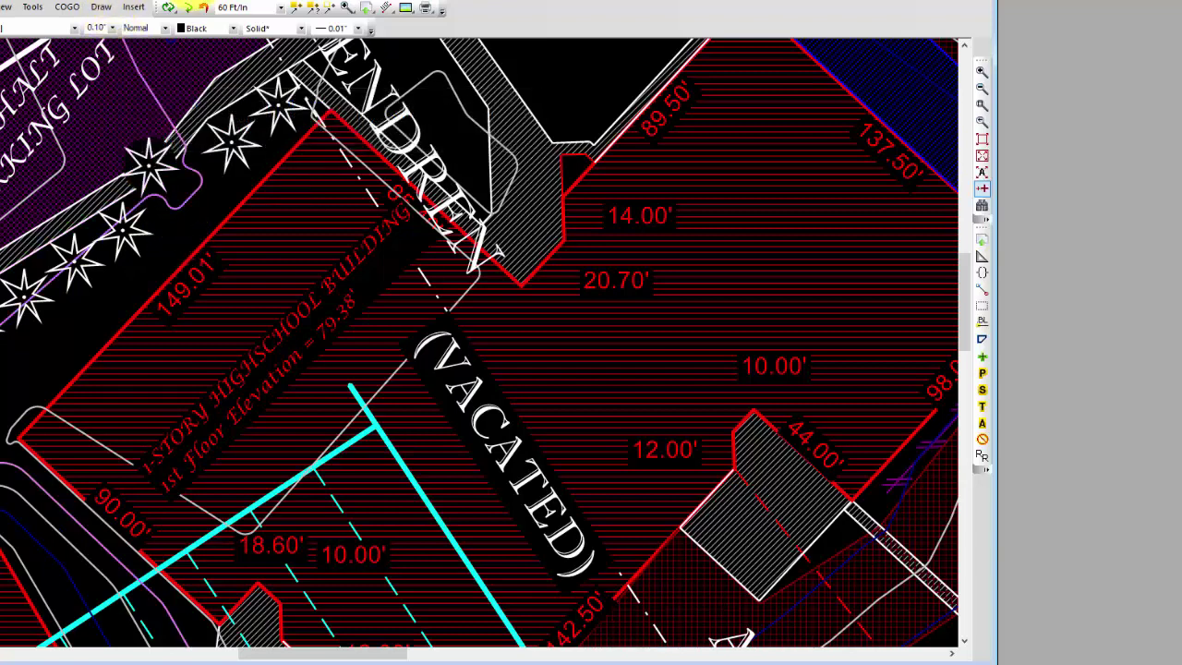
# - Undo the move, returning the conifer star symbol beside the 149.01' line
pyautogui.click(203, 8)
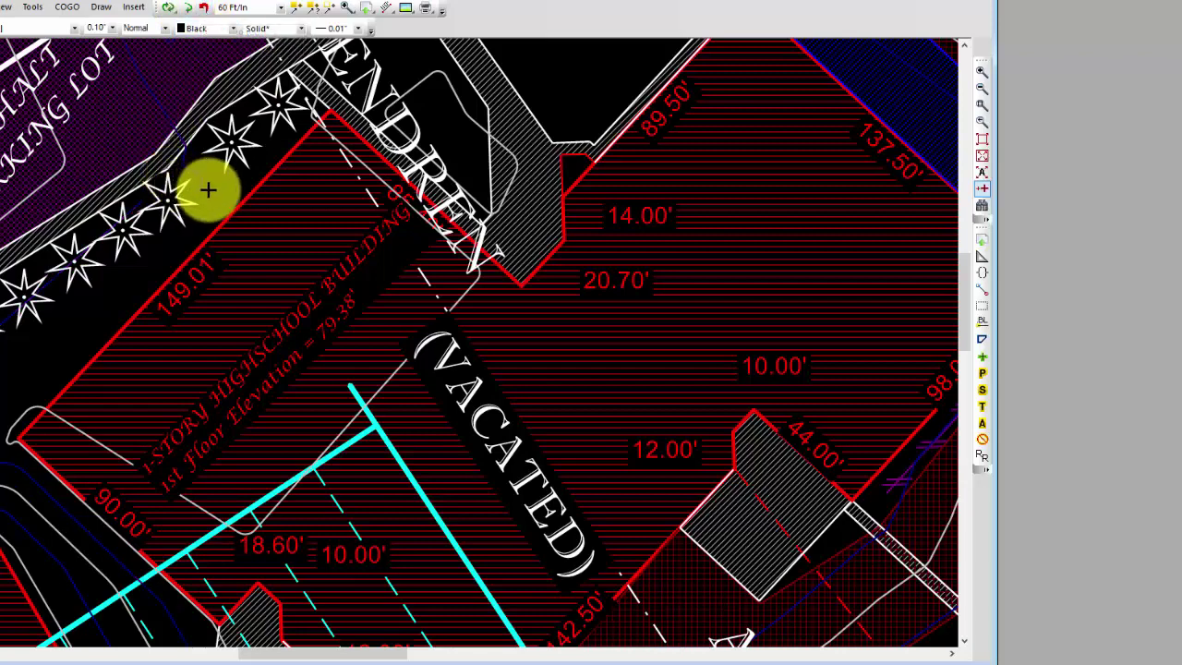